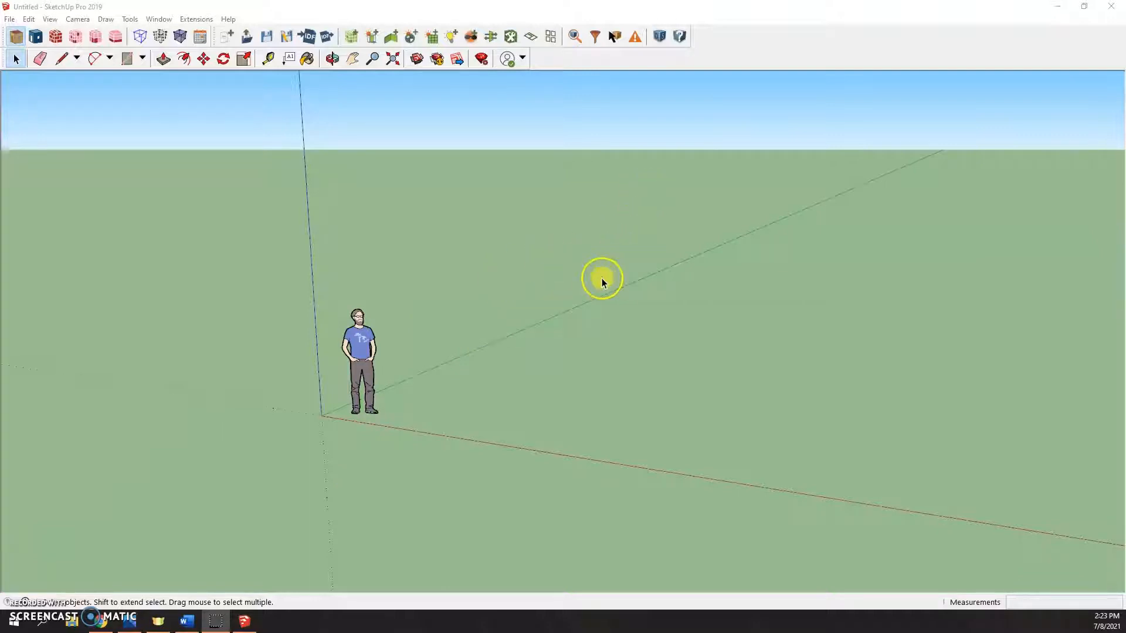
- Save the new OpenStudio model as a file named test
{"action": "mouse_move", "coordinate": [601, 278]}
{"action": "middle_mouse_down"}
{"action": "mouse_move", "coordinate": [452, 262]}
{"action": "mouse_move", "coordinate": [593, 282]}
{"action": "mouse_move", "coordinate": [617, 271]}
{"action": "middle_mouse_up"}
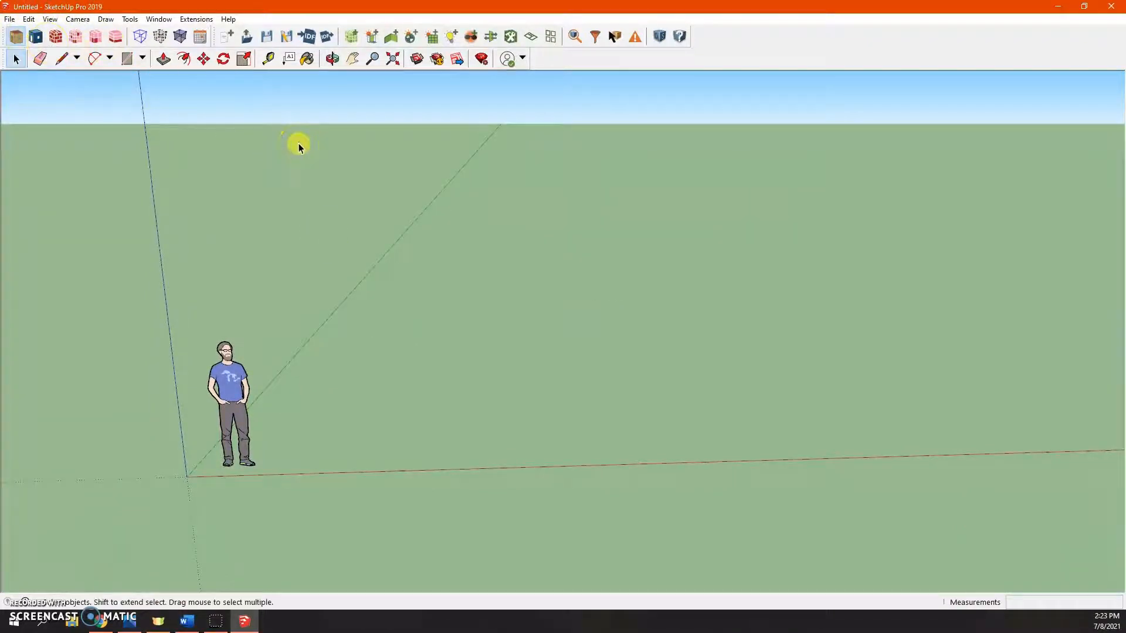
{"action": "left_click", "coordinate": [291, 38]}
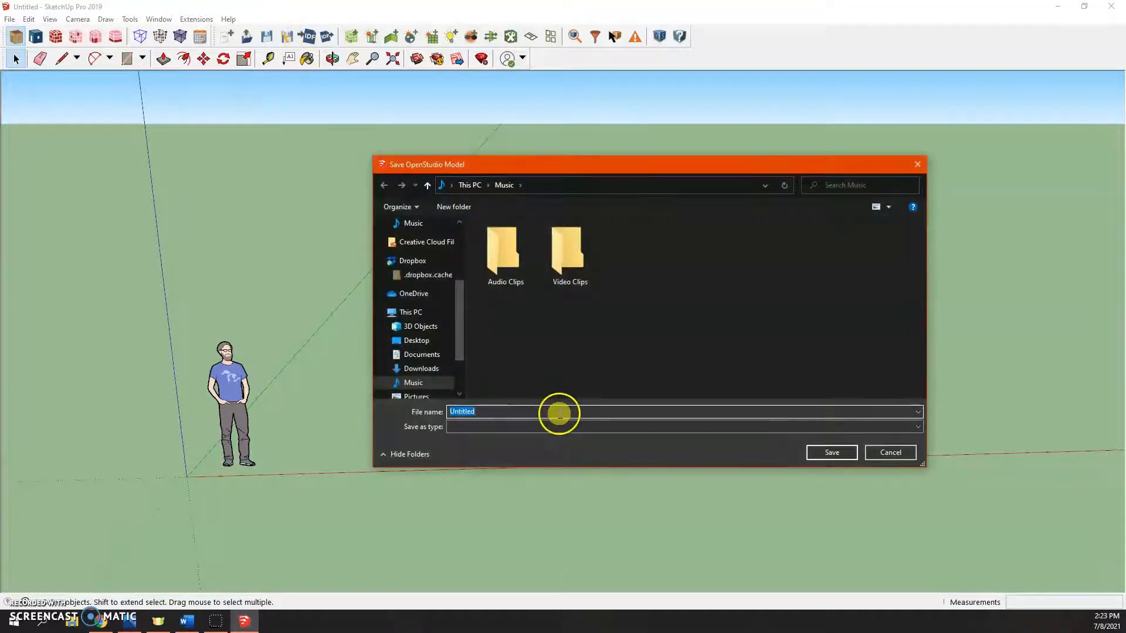
{"action": "type", "text": "test"}
{"action": "left_click", "coordinate": [826, 454]}
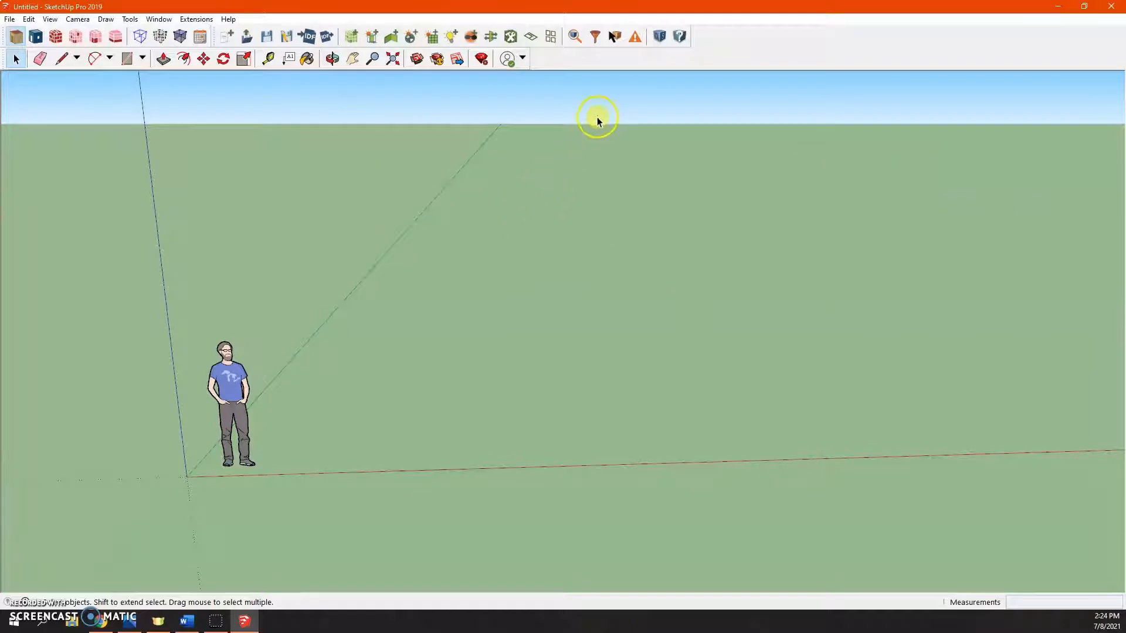
- Open the model in the OpenStudio application and add a new space type named Floor 1
{"action": "left_click", "coordinate": [660, 39]}
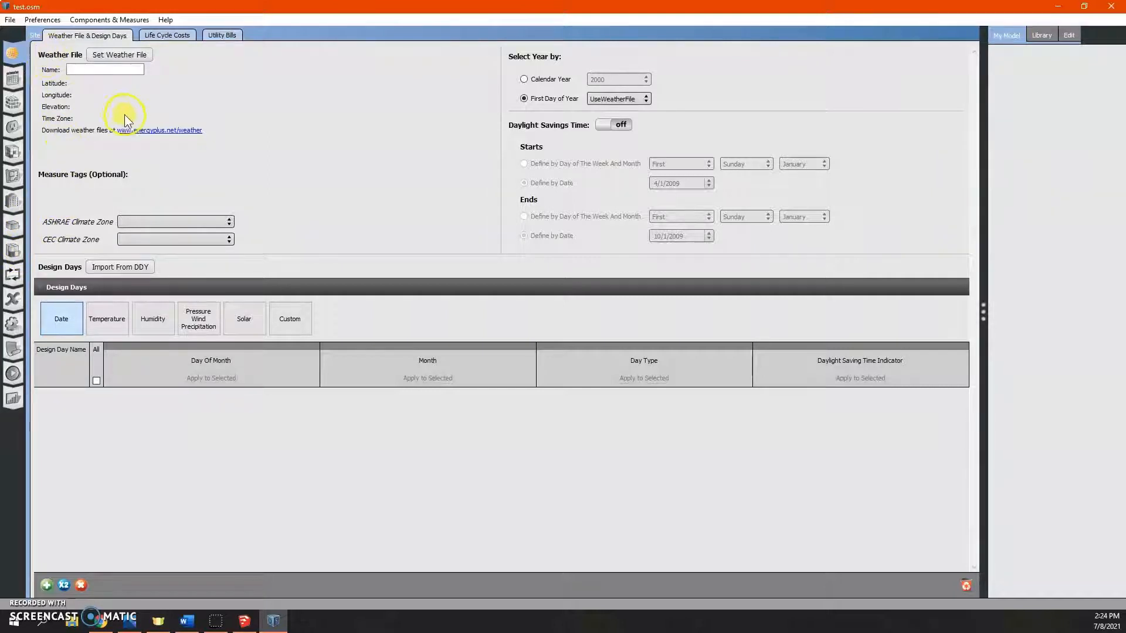
{"action": "left_click", "coordinate": [16, 151]}
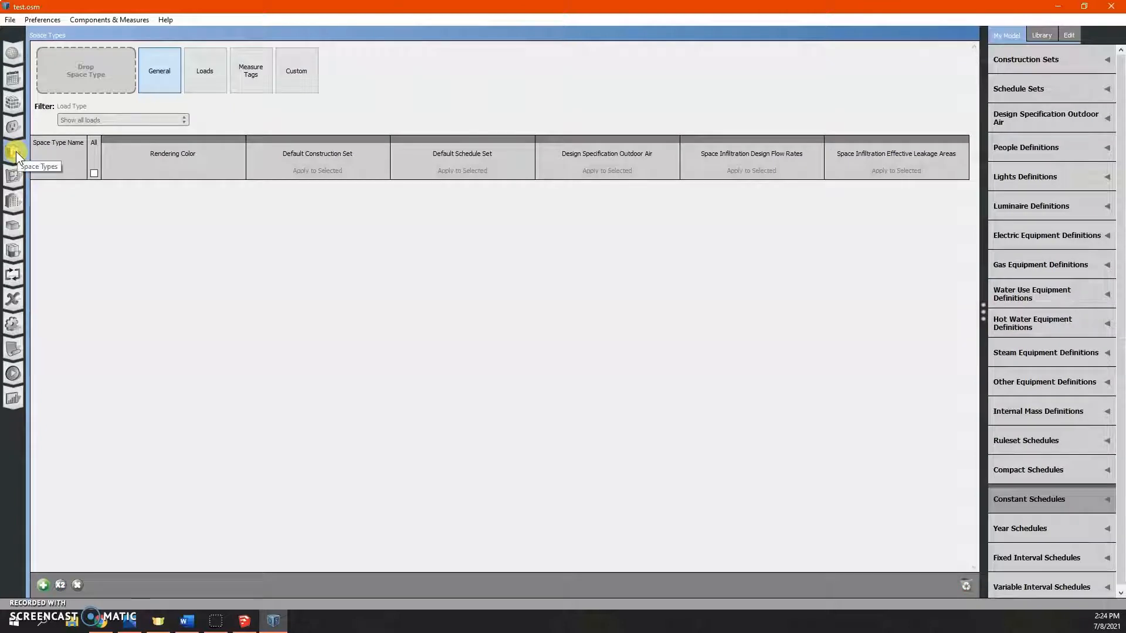
{"action": "left_click", "coordinate": [43, 584]}
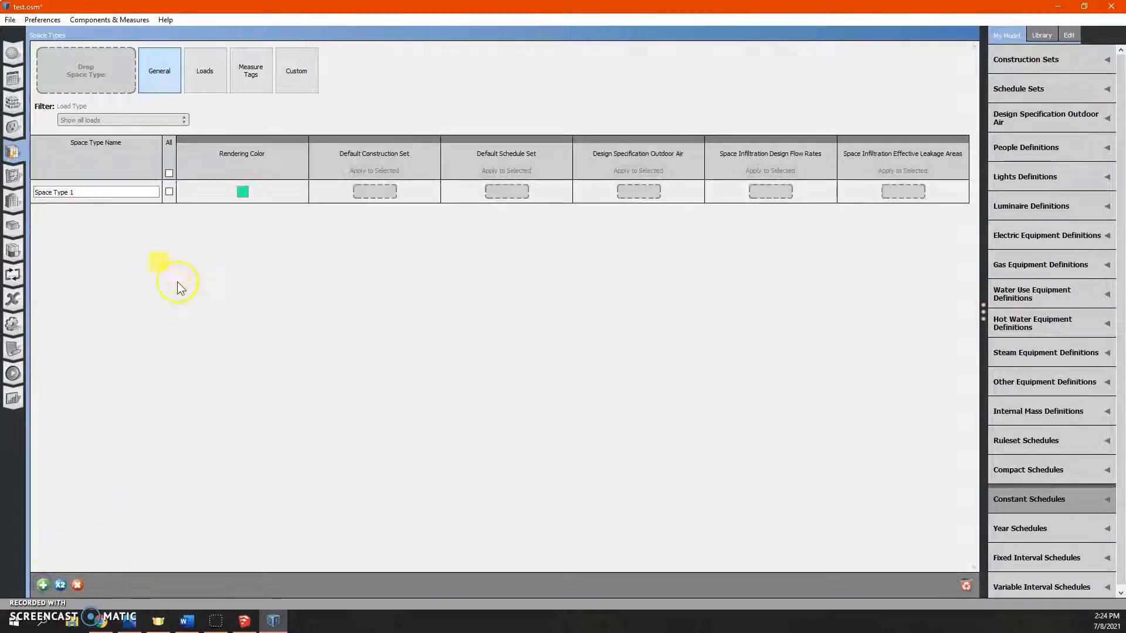
{"action": "left_click", "coordinate": [111, 192]}
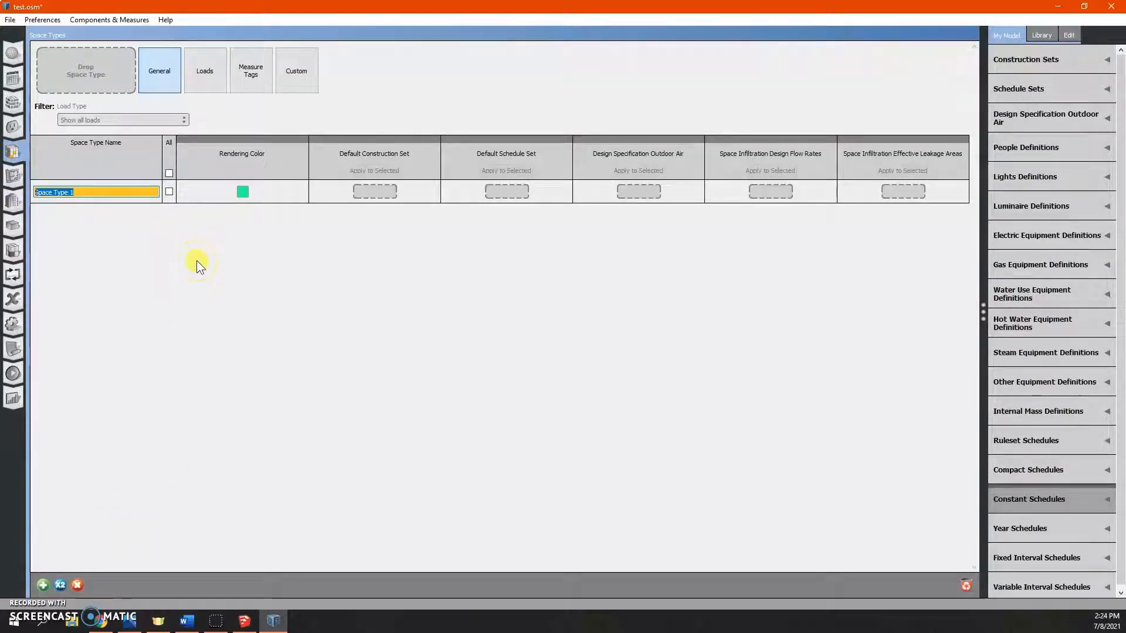
{"action": "type", "text": "Floor 1"}
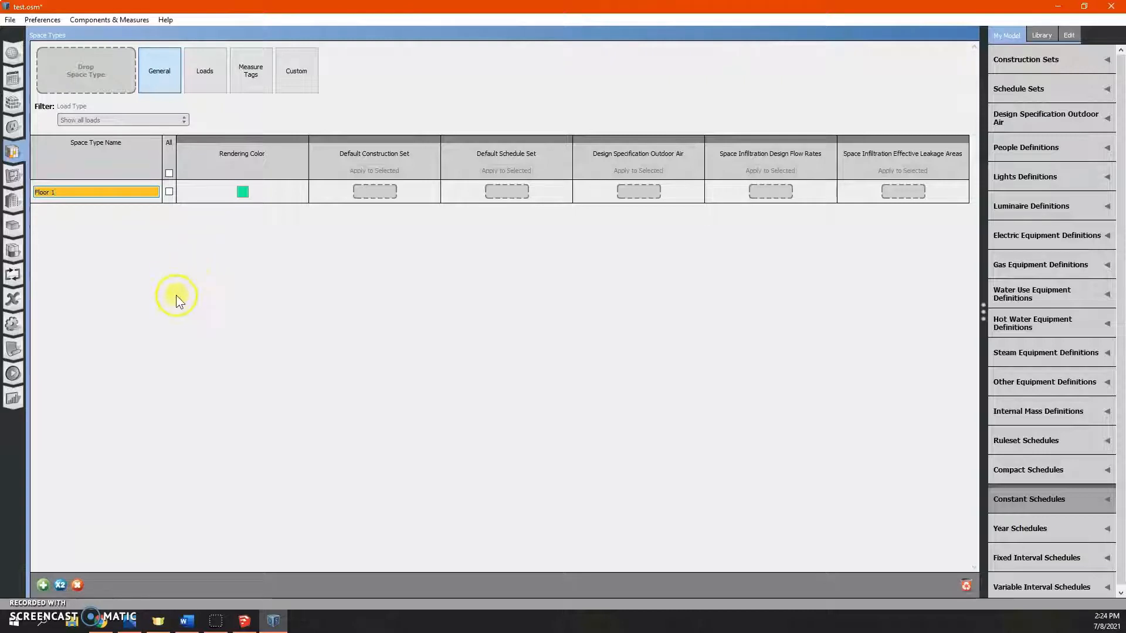
{"action": "left_click", "coordinate": [178, 300]}
- Add a second space type named Floor 2
{"action": "left_click", "coordinate": [243, 192]}
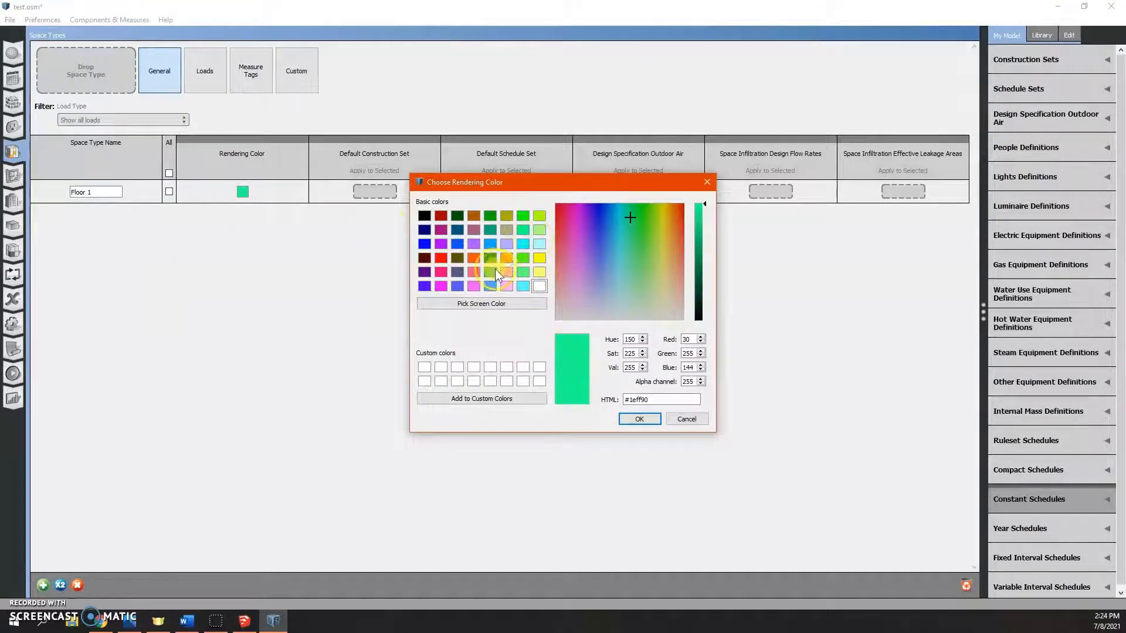
{"action": "left_click", "coordinate": [640, 419]}
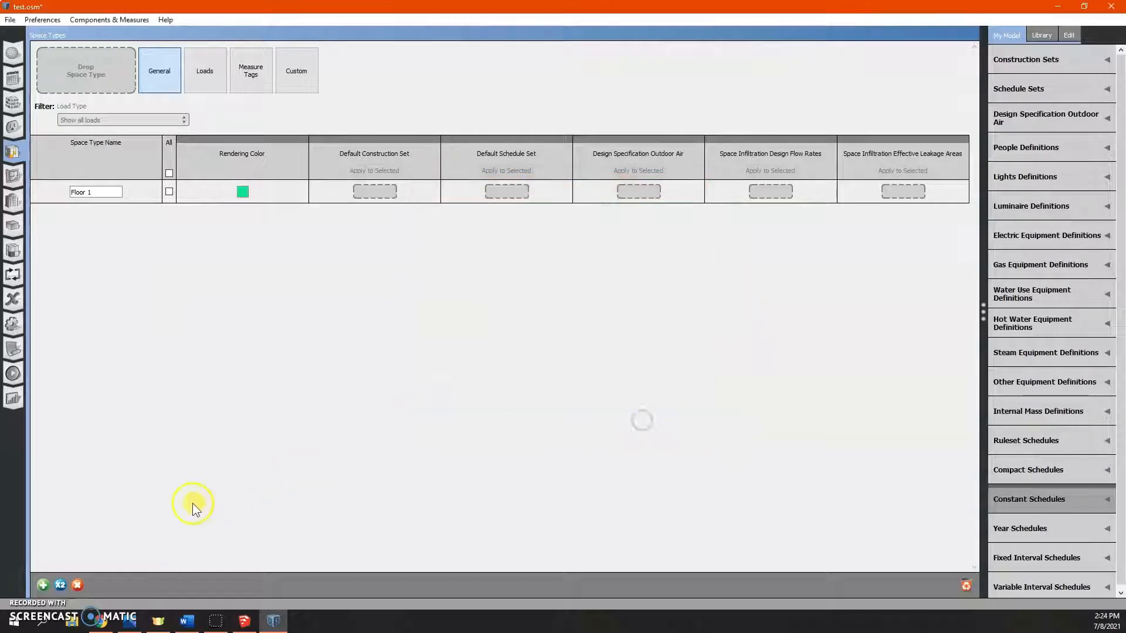
{"action": "left_click", "coordinate": [43, 585]}
{"action": "left_click", "coordinate": [76, 215]}
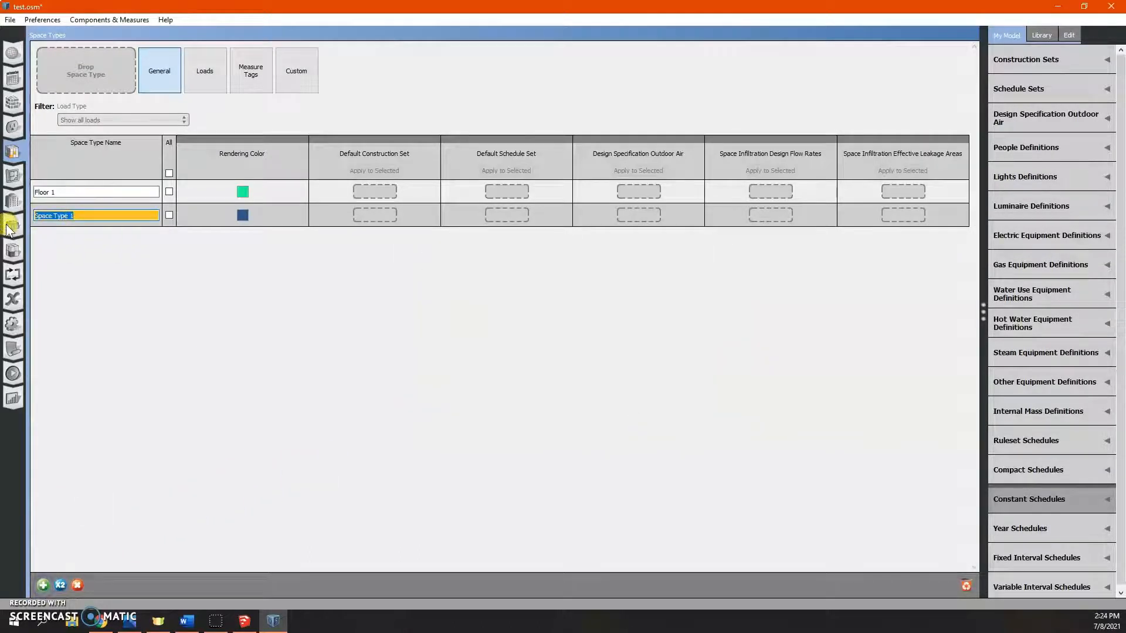
{"action": "left_click", "coordinate": [398, 379]}
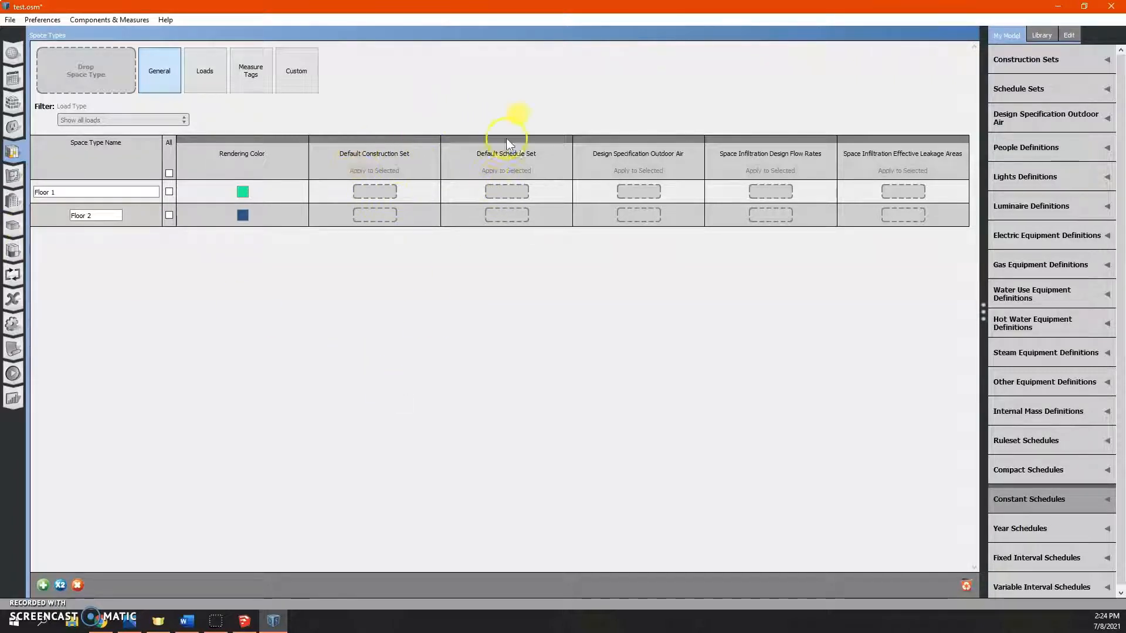
- Add a new thermal zone named Floor 1
{"action": "left_click", "coordinate": [637, 203]}
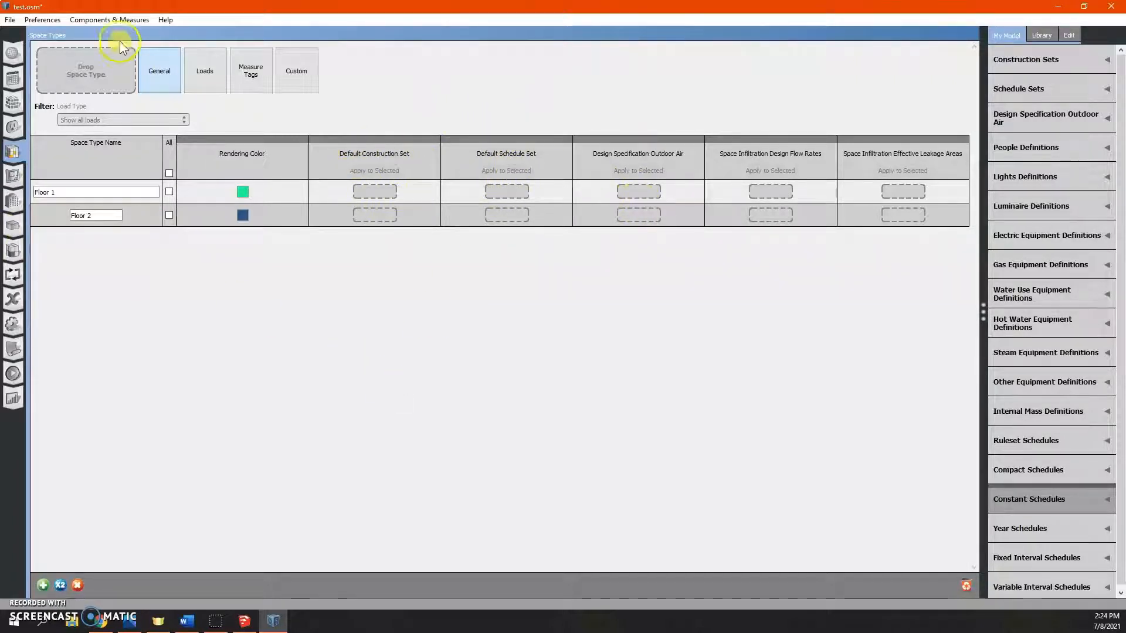
{"action": "left_click", "coordinate": [204, 73]}
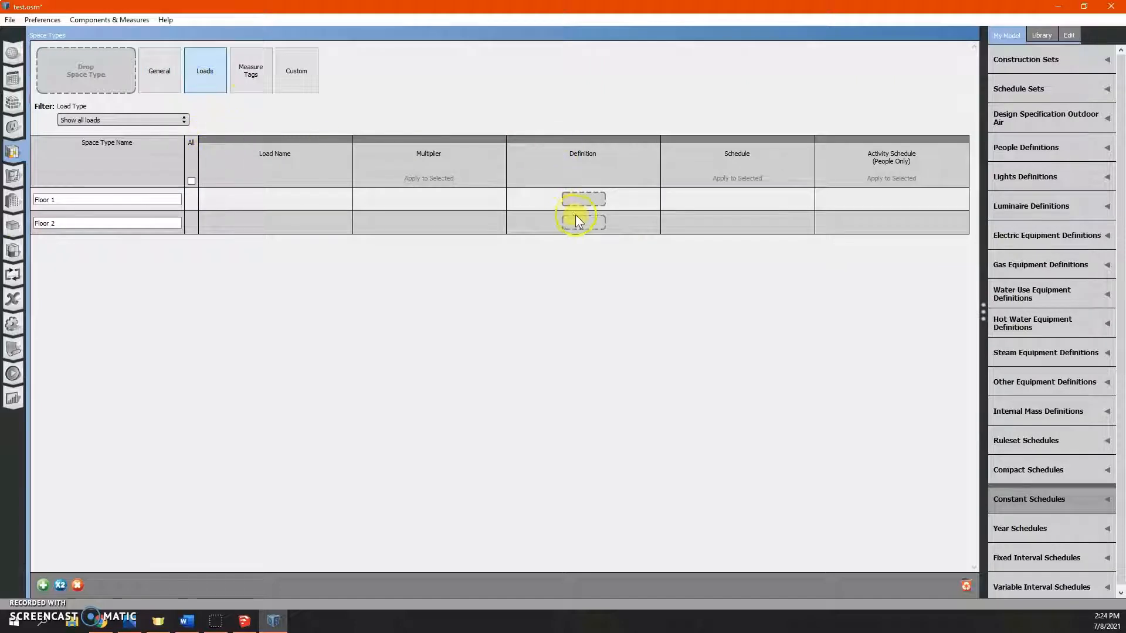
{"action": "left_click", "coordinate": [14, 250]}
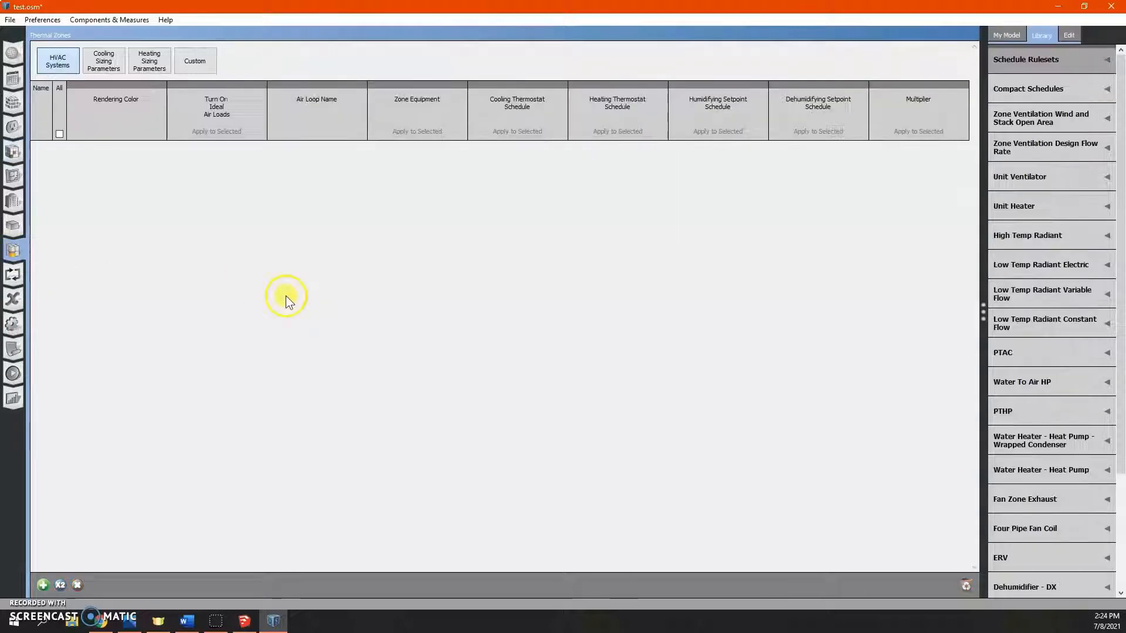
{"action": "left_click", "coordinate": [42, 584]}
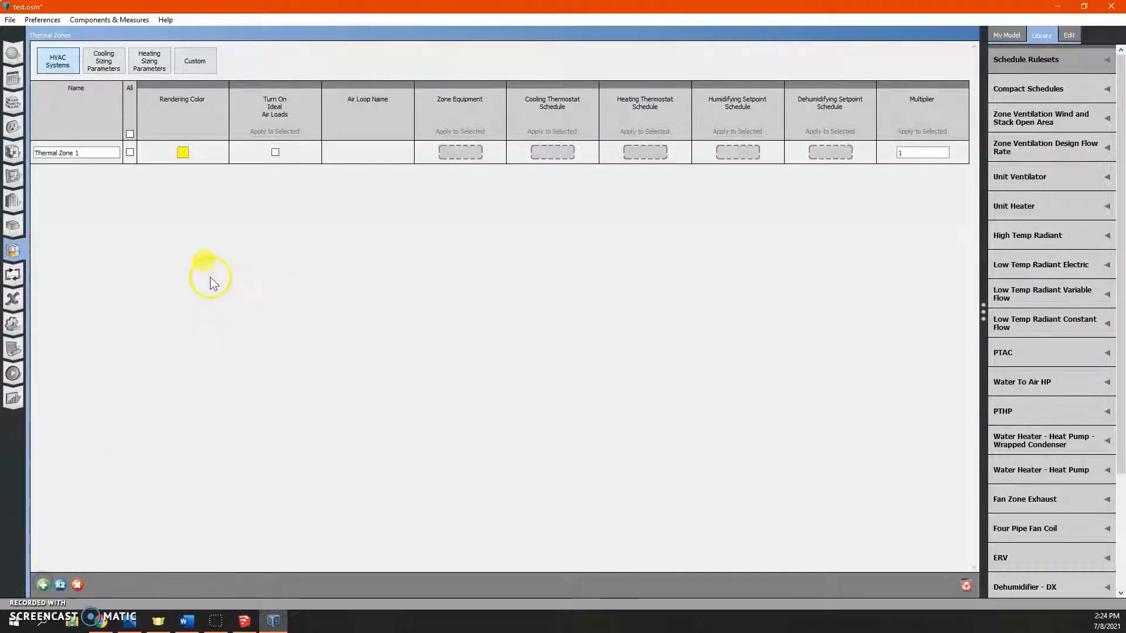
{"action": "double_click", "coordinate": [96, 153]}
{"action": "type", "text": "Floor"}
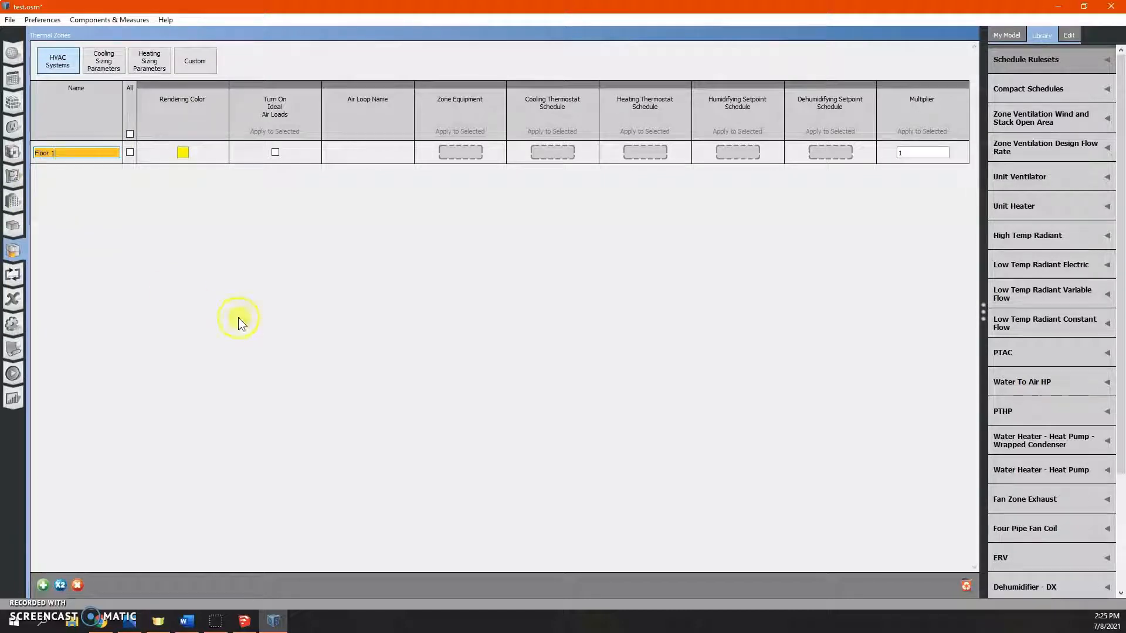
{"action": "key", "text": "Return"}
- Add a second thermal zone named Floor 2
{"action": "left_click", "coordinate": [43, 584]}
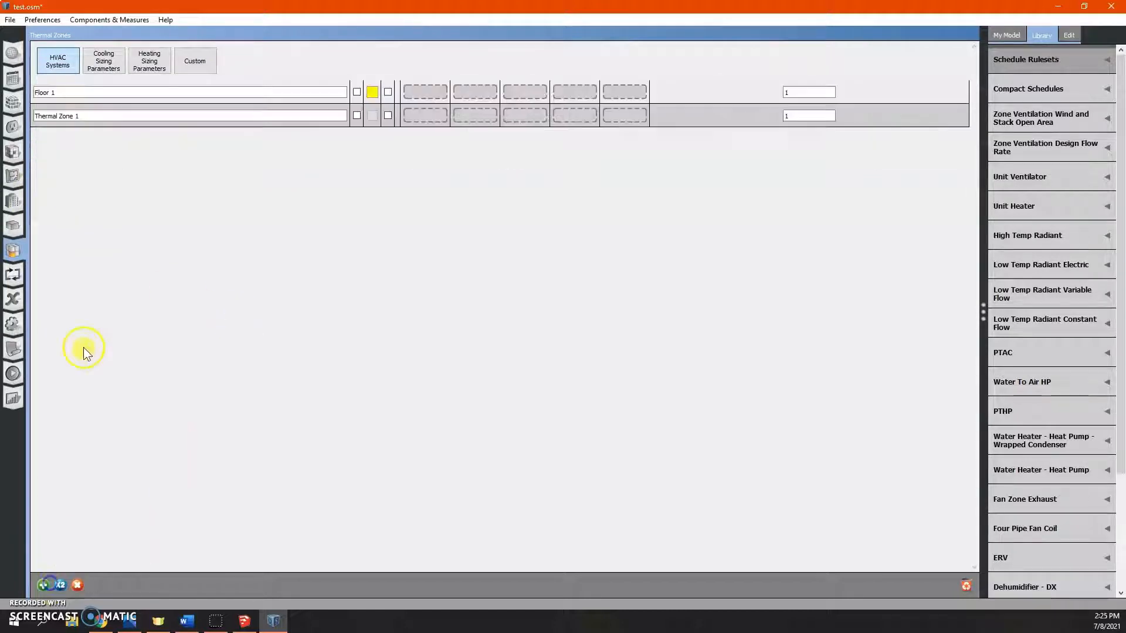
{"action": "double_click", "coordinate": [101, 175]}
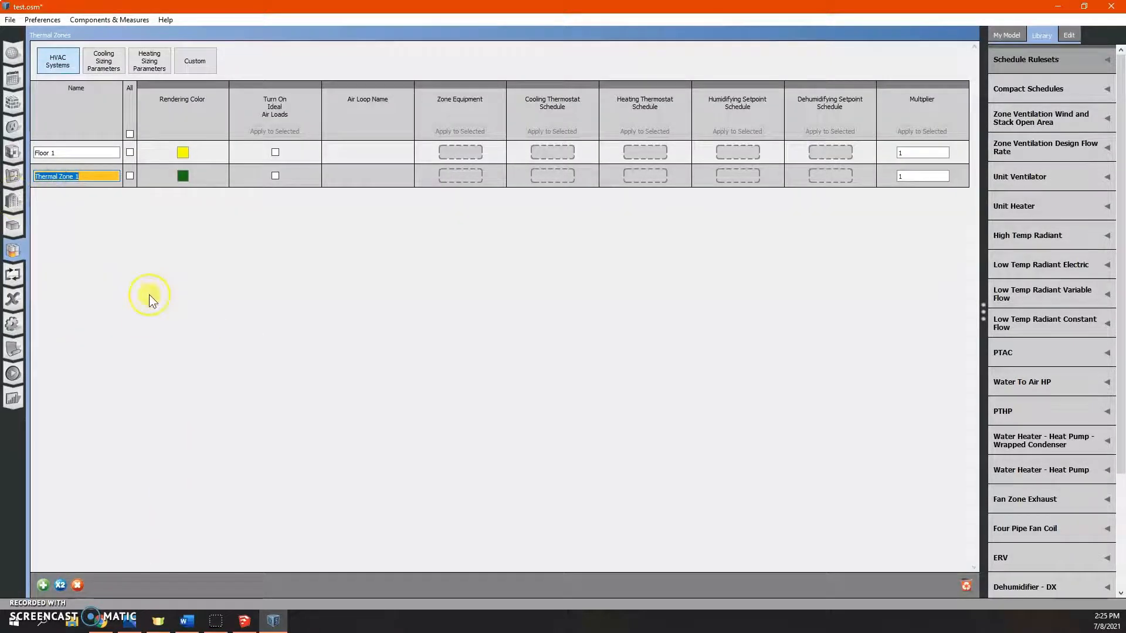
{"action": "type", "text": "Floor "}
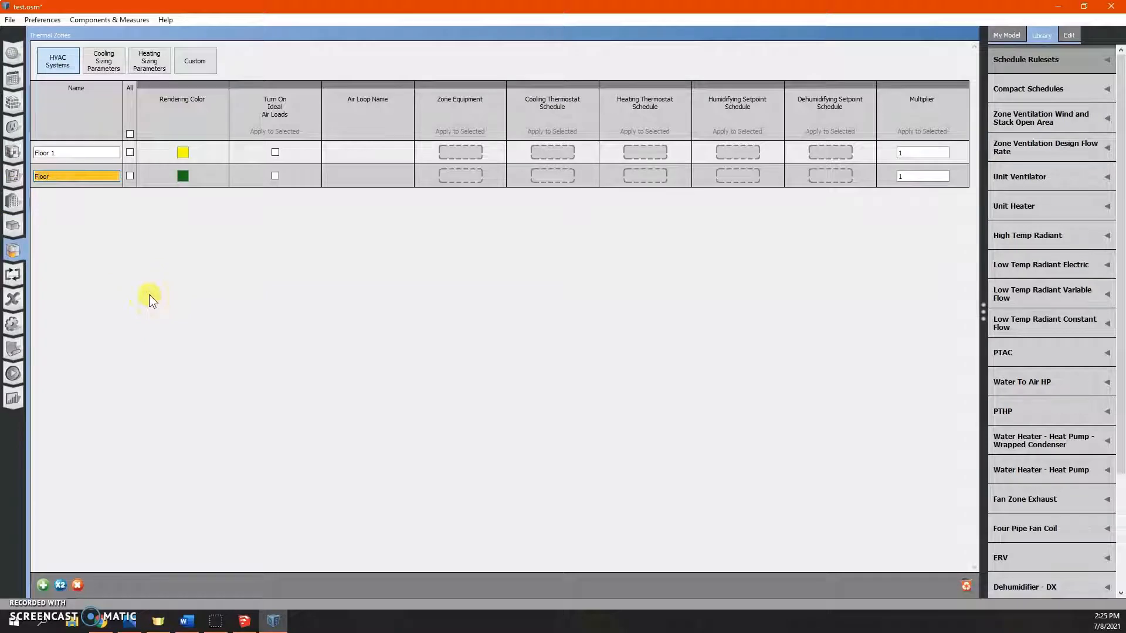
{"action": "type", "text": "2"}
{"action": "key", "text": "Return"}
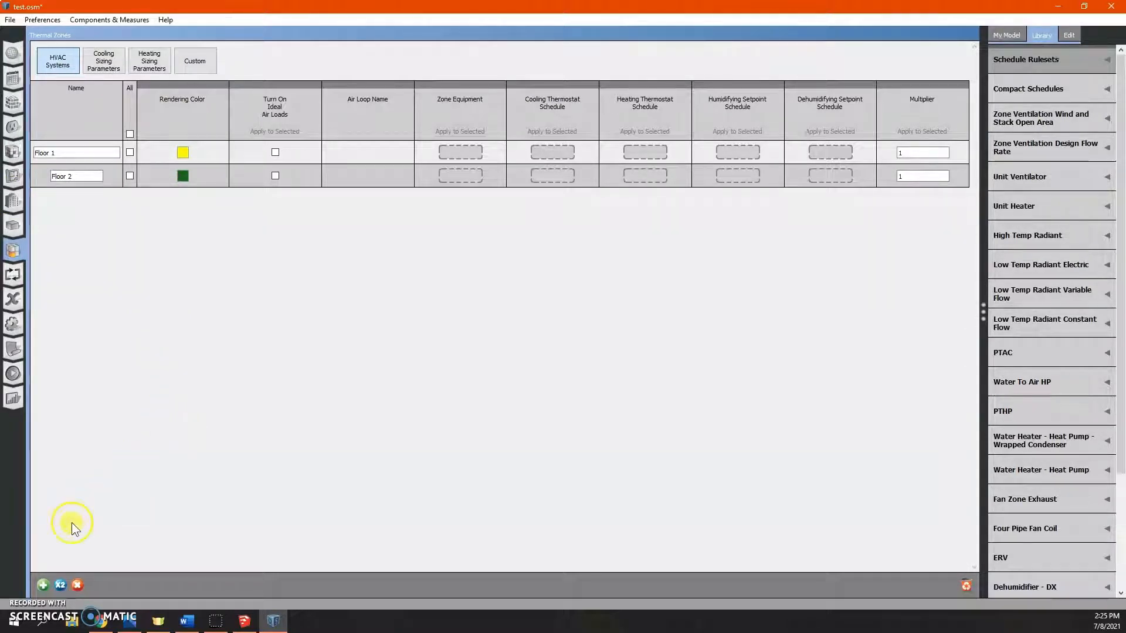
- Add a third thermal zone named Floor 2b
{"action": "left_click", "coordinate": [43, 584]}
{"action": "left_click", "coordinate": [106, 195]}
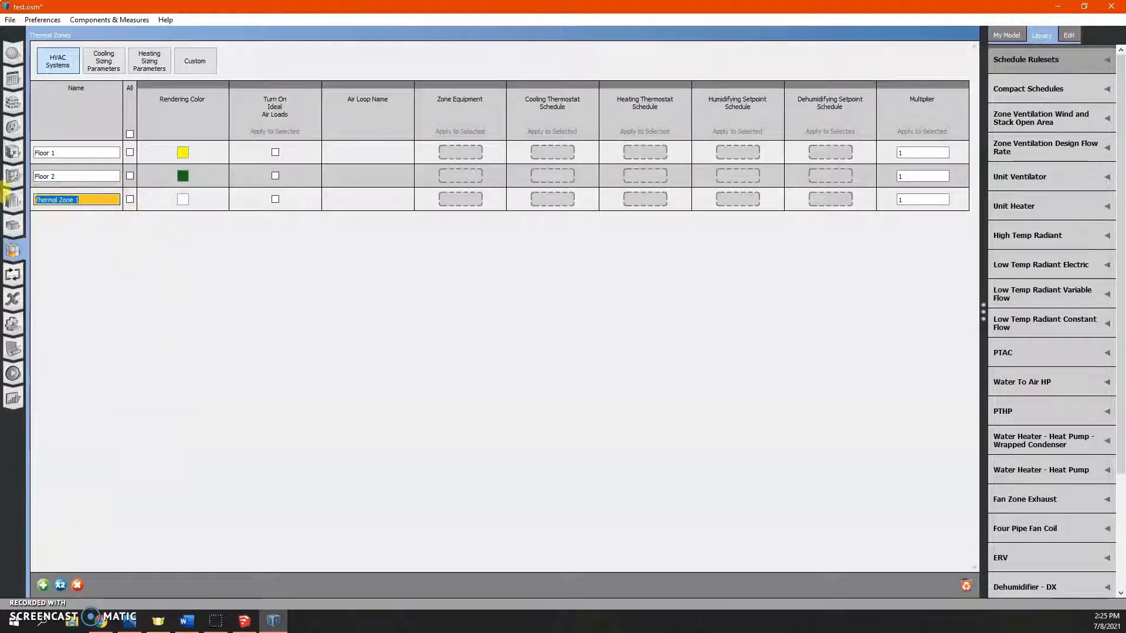
{"action": "type", "text": "Fl"}
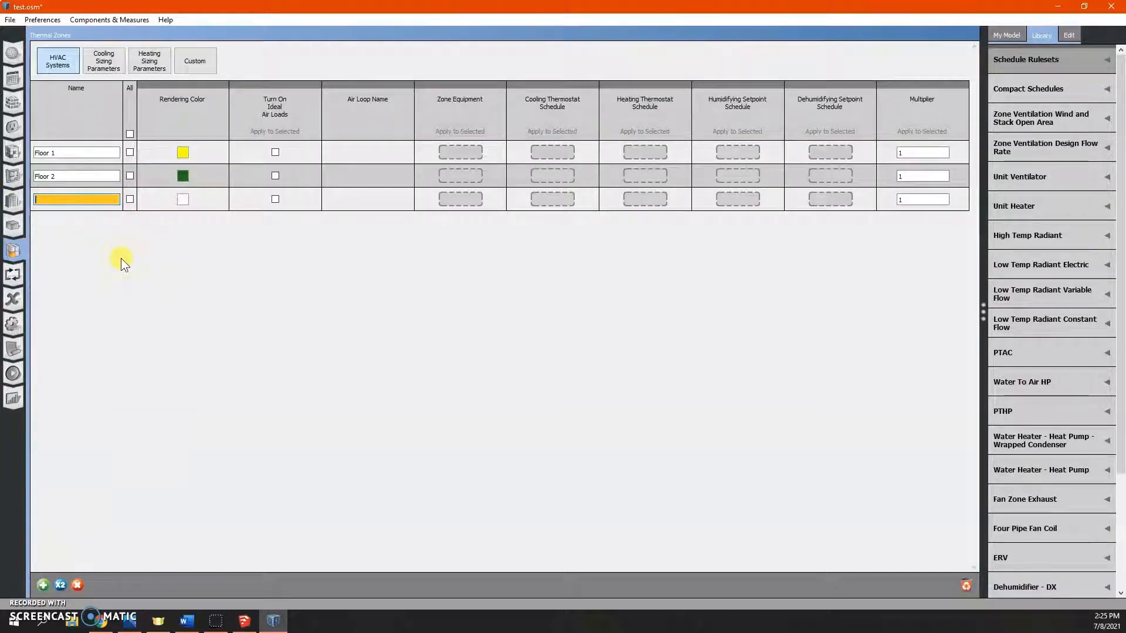
{"action": "type", "text": "oor 2b"}
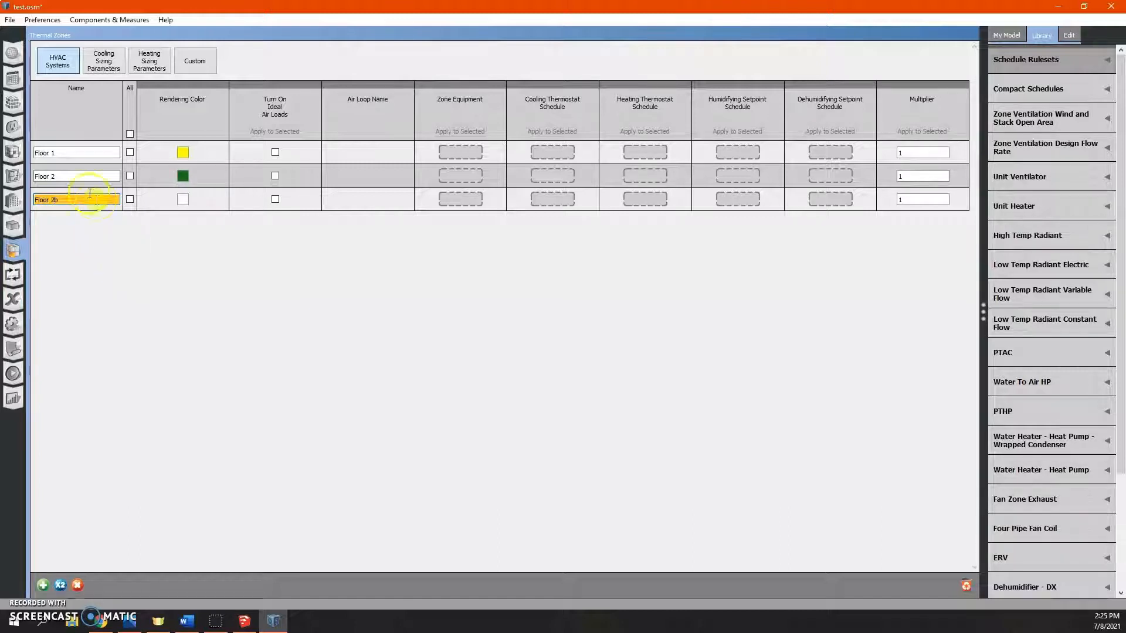
- Rename the second thermal zone to Floor 2a
{"action": "left_click", "coordinate": [73, 178]}
{"action": "type", "text": "a"}
{"action": "key", "text": "Return"}
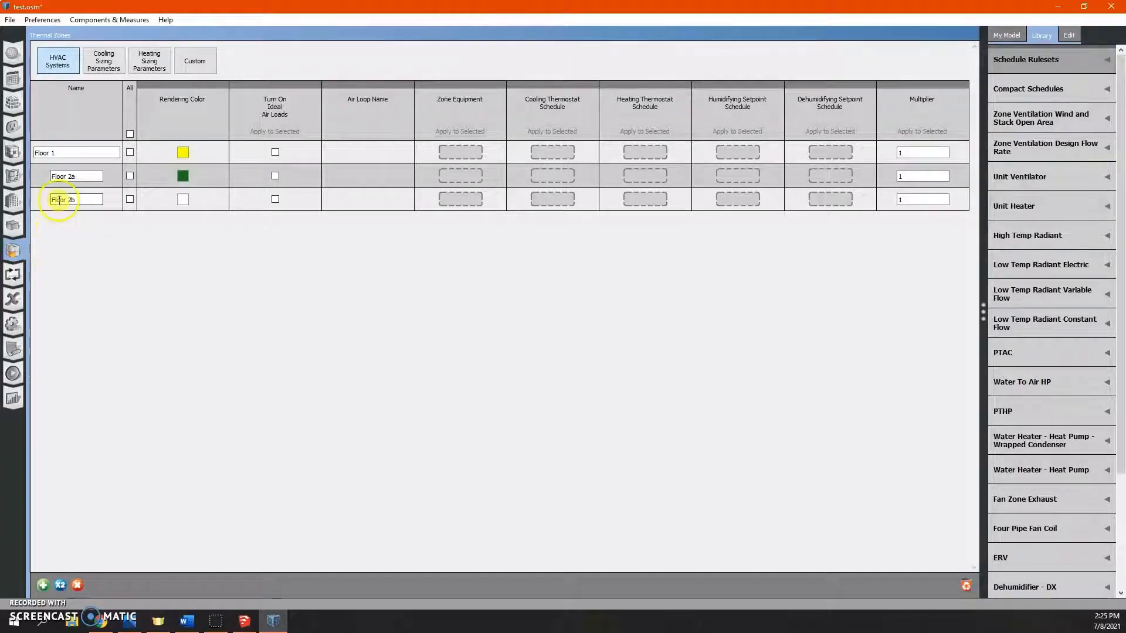
- Save the model, then switch to SketchUp and reload the updated test.osm file
{"action": "left_click", "coordinate": [9, 21]}
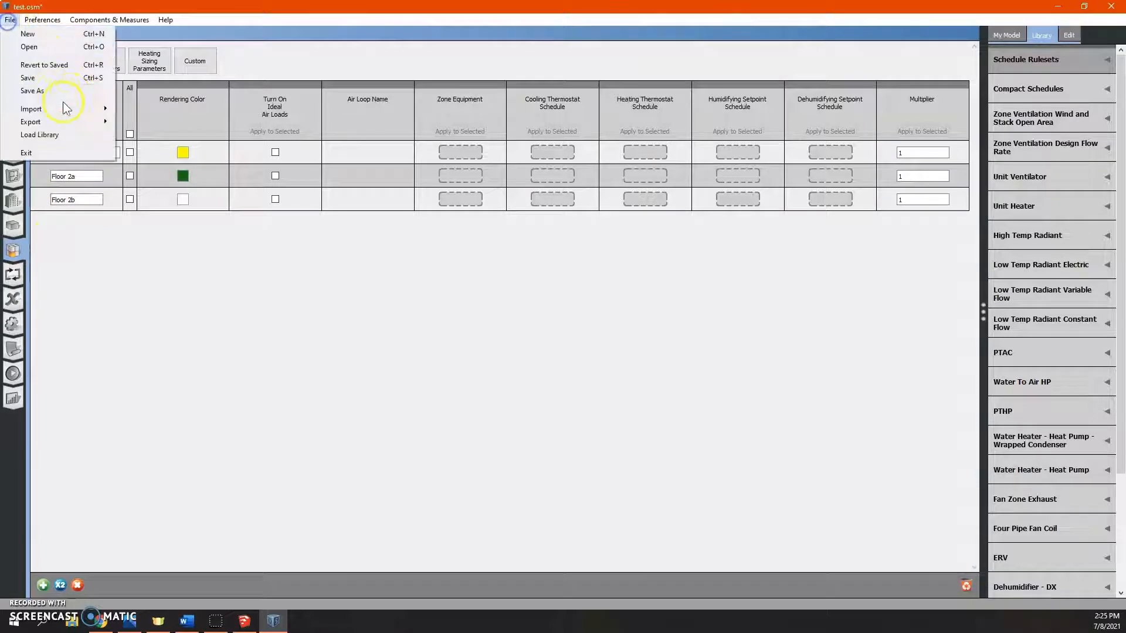
{"action": "left_click", "coordinate": [58, 76]}
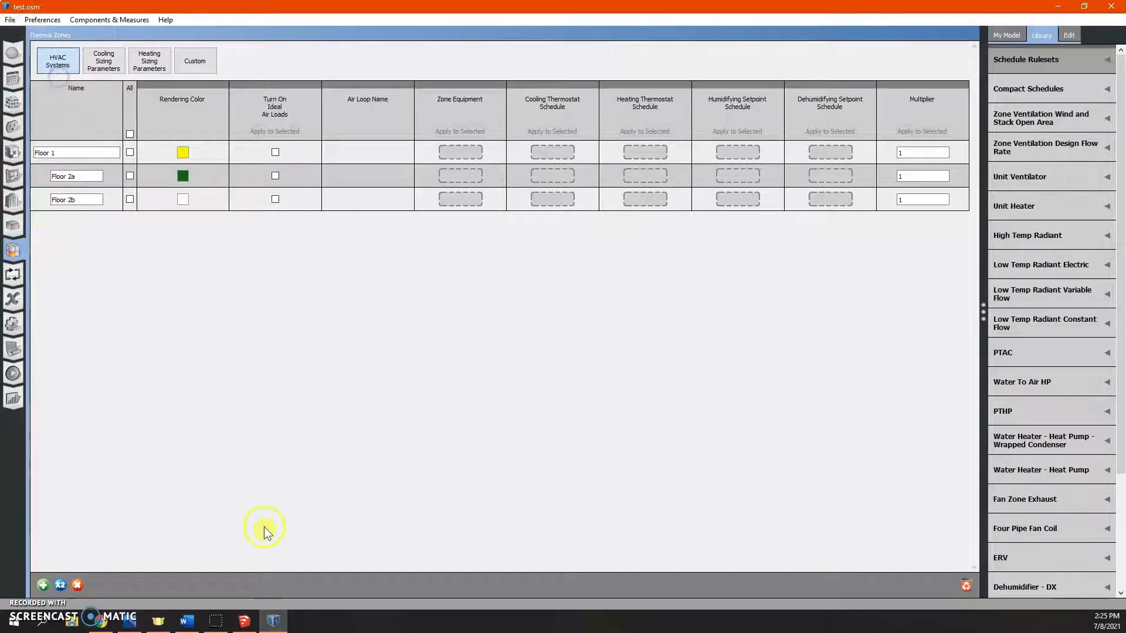
{"action": "left_click", "coordinate": [244, 621]}
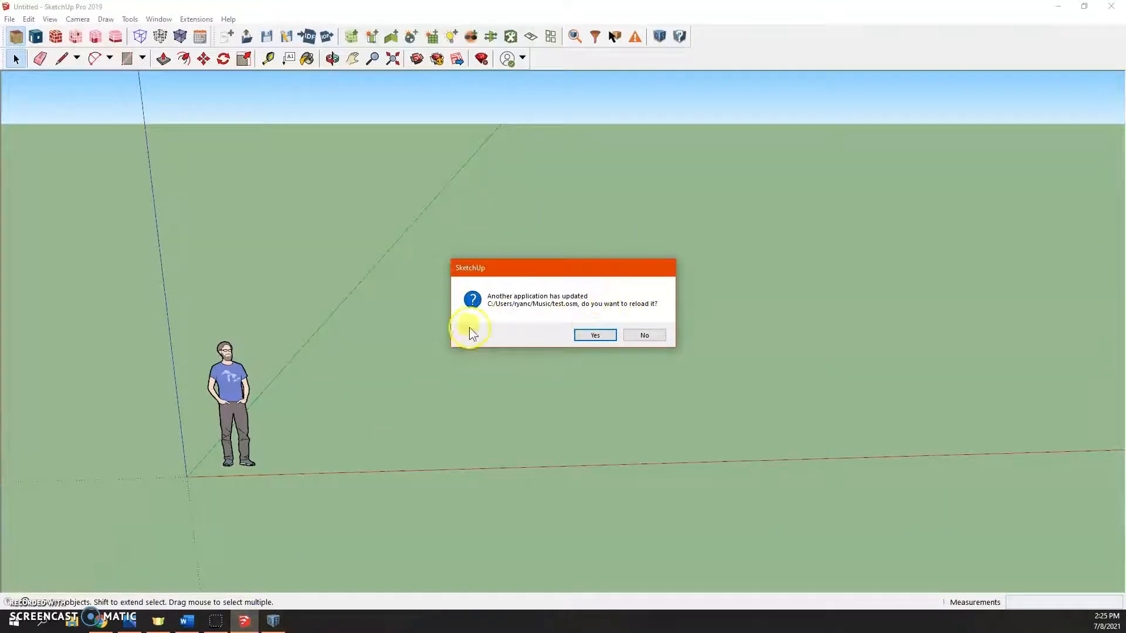
{"action": "left_click", "coordinate": [586, 338]}
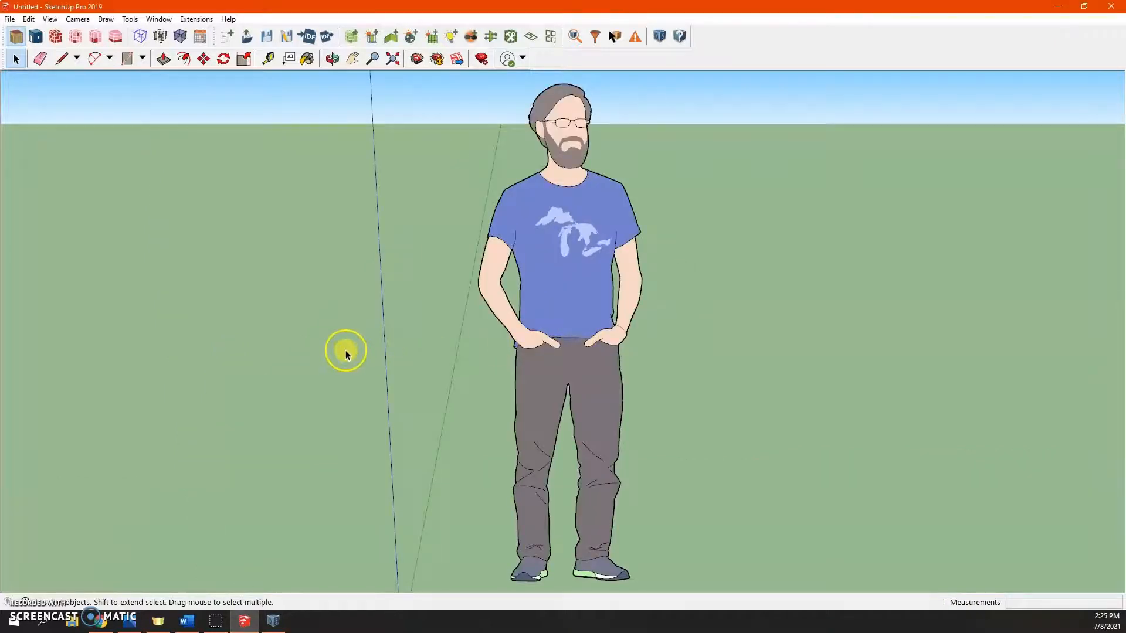
- Place a new OpenStudio space in the model near the origin
{"action": "scroll", "coordinate": [347, 351], "scroll_direction": "down", "scroll_amount": 5}
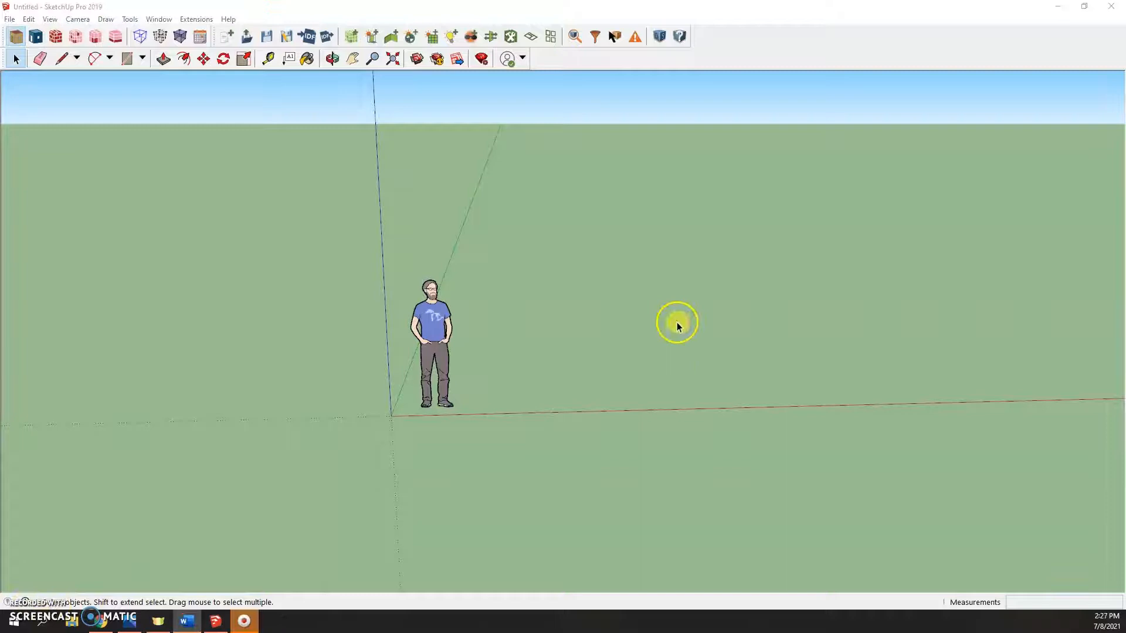
{"action": "middle_click_drag", "start_coordinate": [676, 322], "coordinate": [531, 342], "text": "shift"}
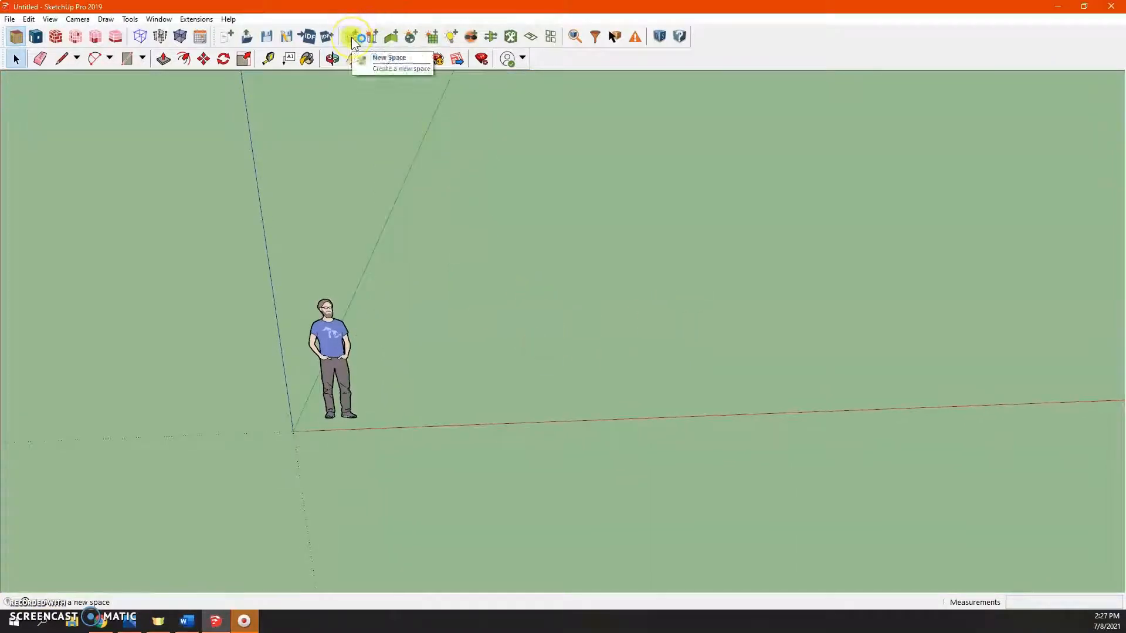
{"action": "left_click", "coordinate": [351, 37]}
{"action": "left_click", "coordinate": [598, 299]}
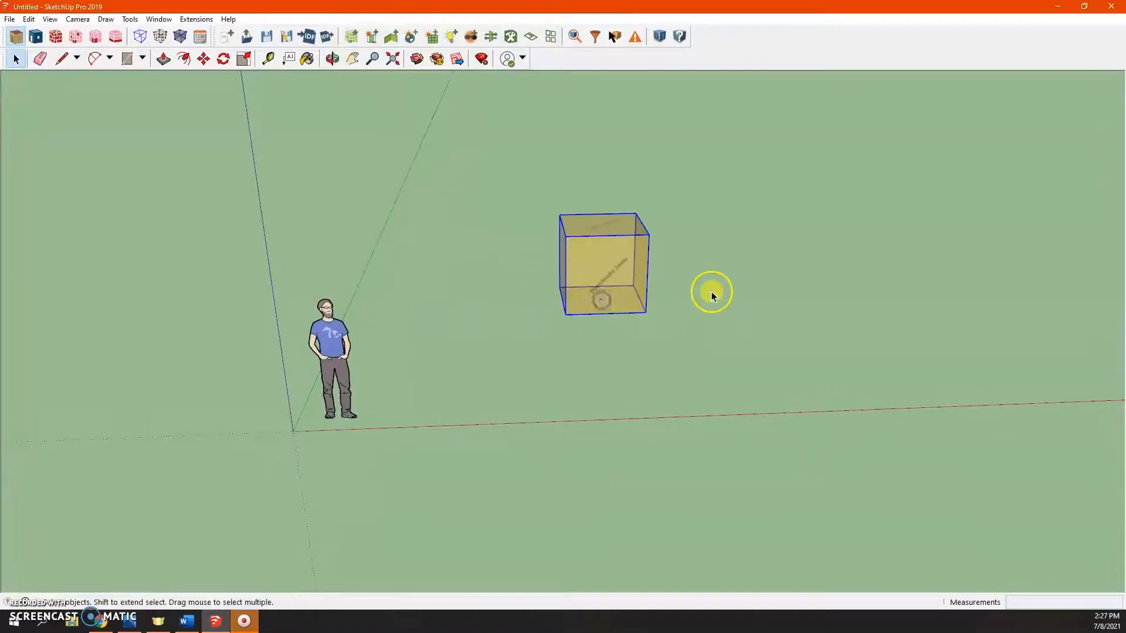
- Draw a rectangular floor inside the new space with the Rectangle tool
{"action": "middle_click_drag", "start_coordinate": [707, 264], "coordinate": [505, 309], "text": "shift"}
{"action": "key", "text": "r"}
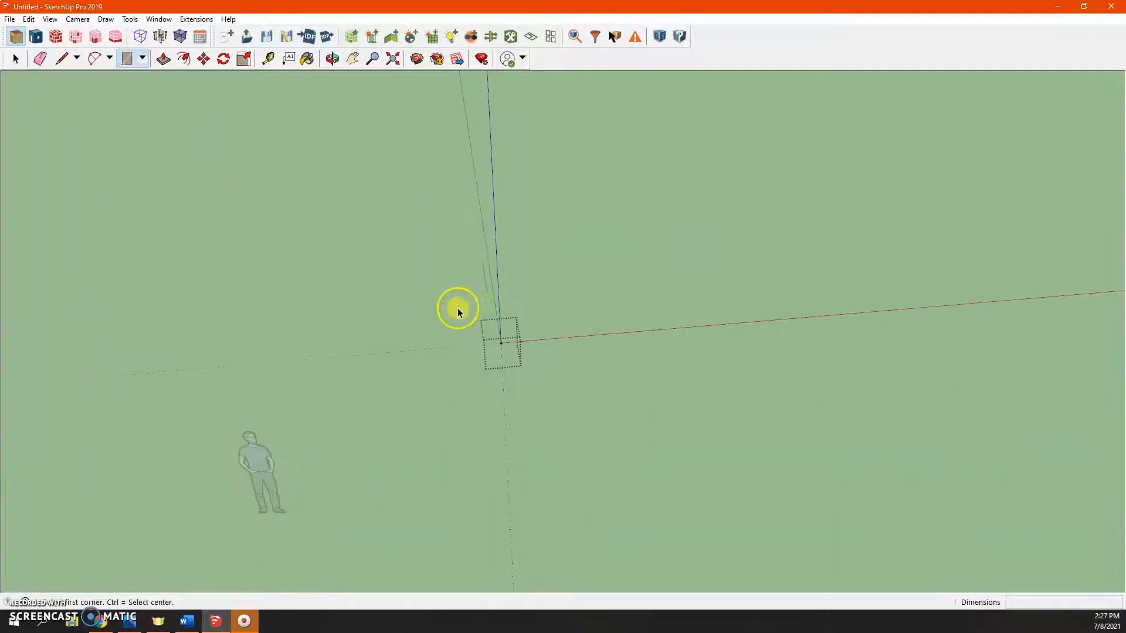
{"action": "left_click", "coordinate": [438, 309]}
{"action": "left_click", "coordinate": [616, 404]}
{"action": "key", "text": "space"}
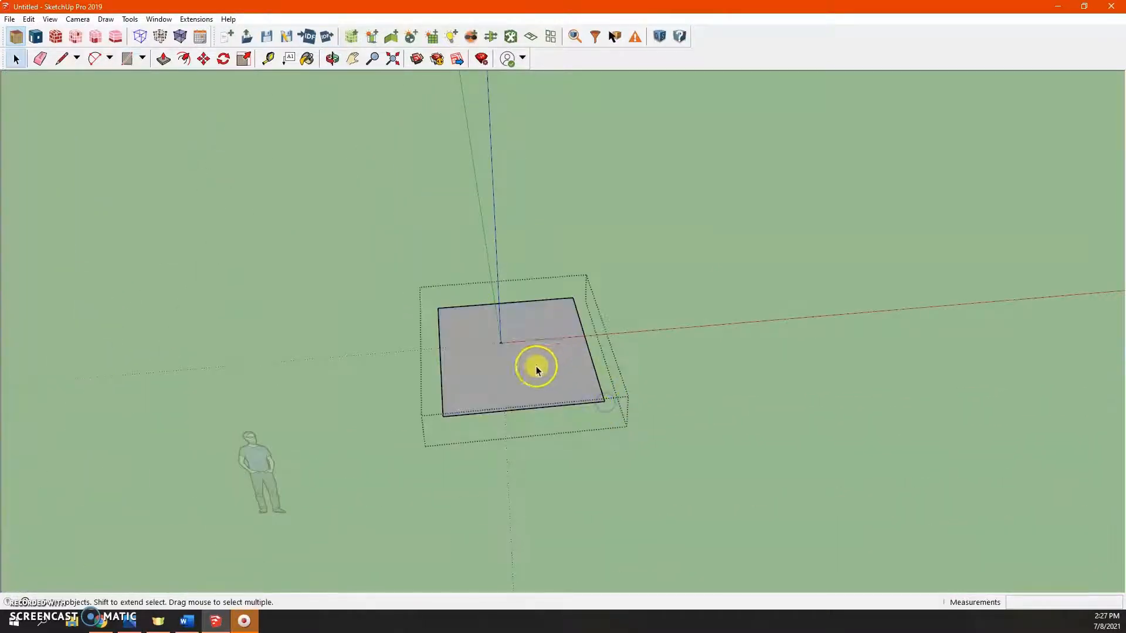
- Push/Pull the rectangle upward into a box to form the first-floor space
{"action": "key", "text": "p"}
{"action": "left_click", "coordinate": [536, 367]}
{"action": "left_click", "coordinate": [522, 270]}
{"action": "key", "text": "space"}
{"action": "middle_click_drag", "start_coordinate": [593, 273], "coordinate": [634, 428]}
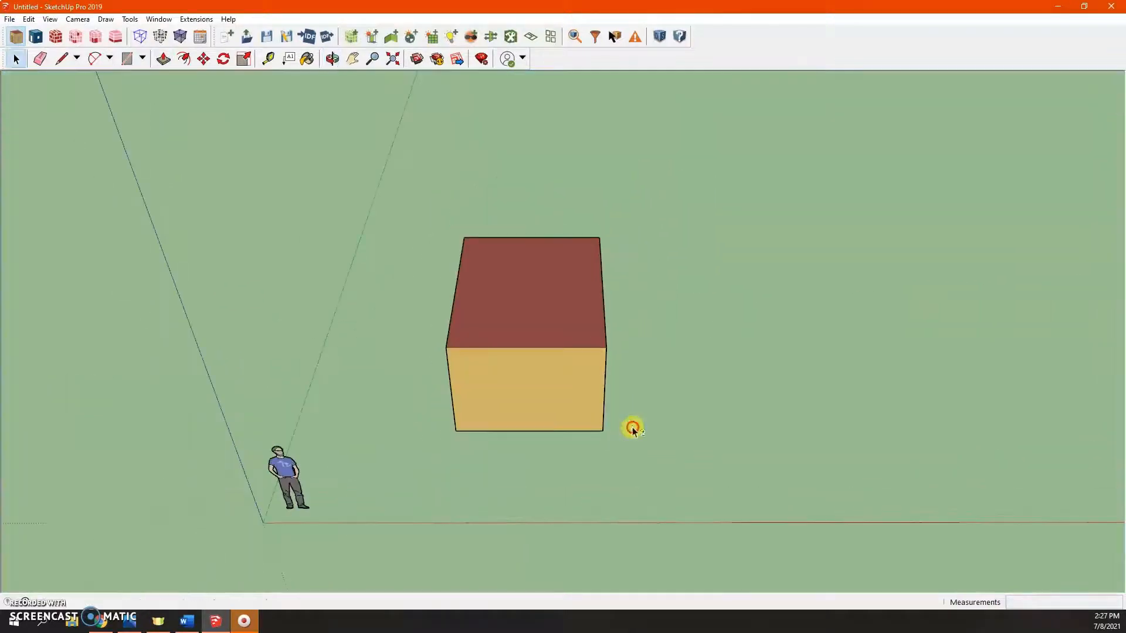
- Place a new OpenStudio space on top of the first-floor box and open it for editing
{"action": "left_click", "coordinate": [349, 39]}
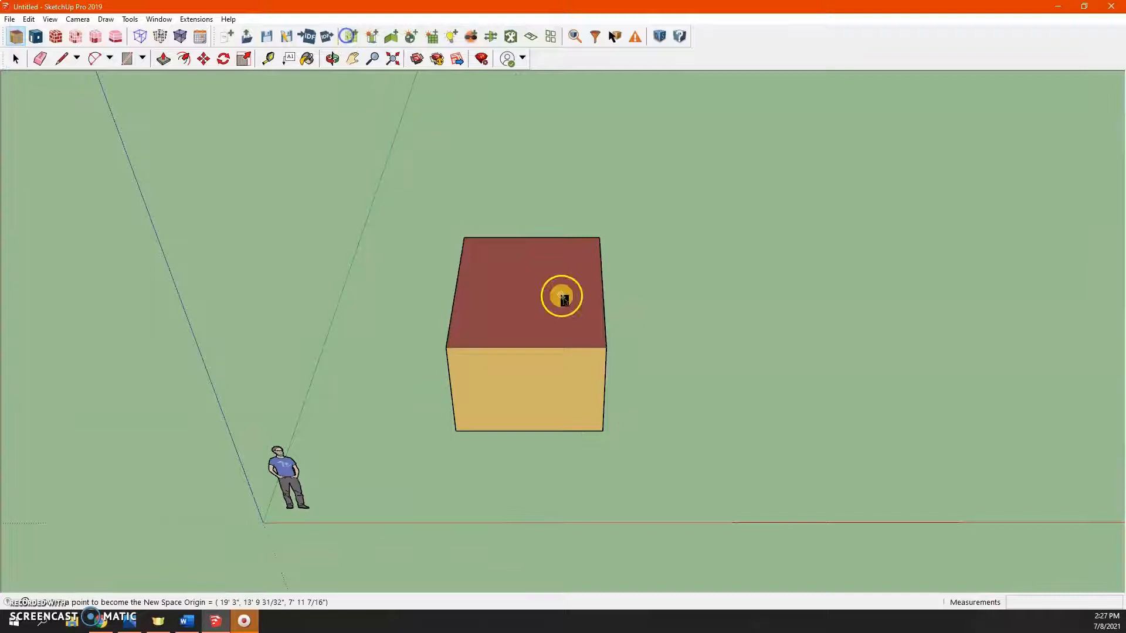
{"action": "left_click", "coordinate": [523, 296]}
{"action": "double_click", "coordinate": [519, 258]}
{"action": "middle_click_drag", "start_coordinate": [498, 249], "coordinate": [508, 314]}
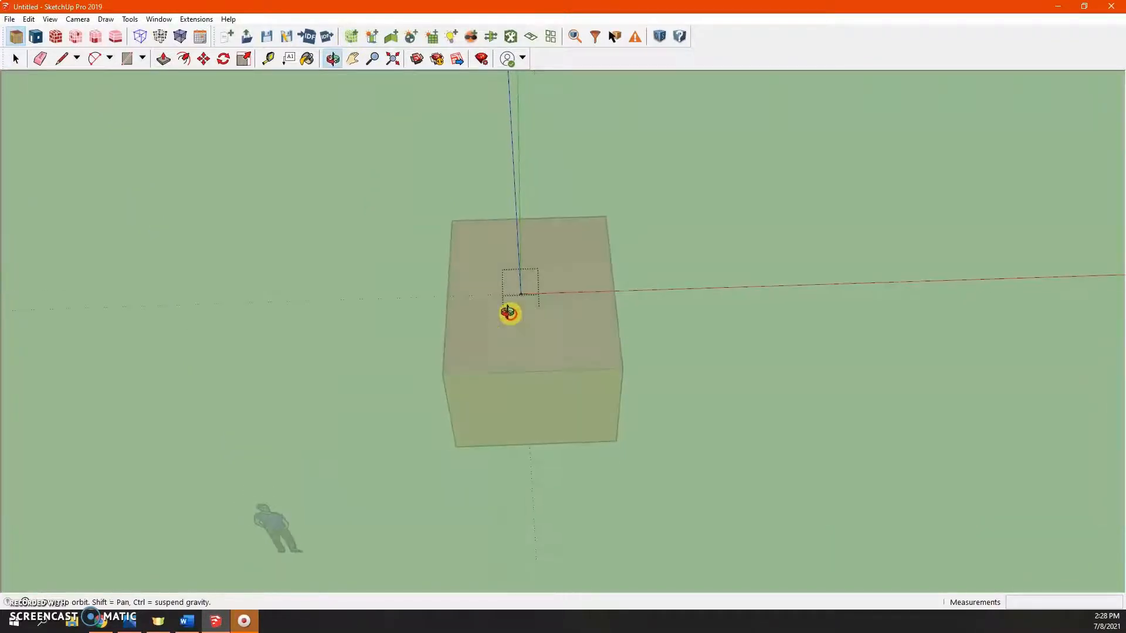
- Draw a rectangular floor covering the top of the first-floor box inside the new space
{"action": "key", "text": "r"}
{"action": "left_click", "coordinate": [453, 221]}
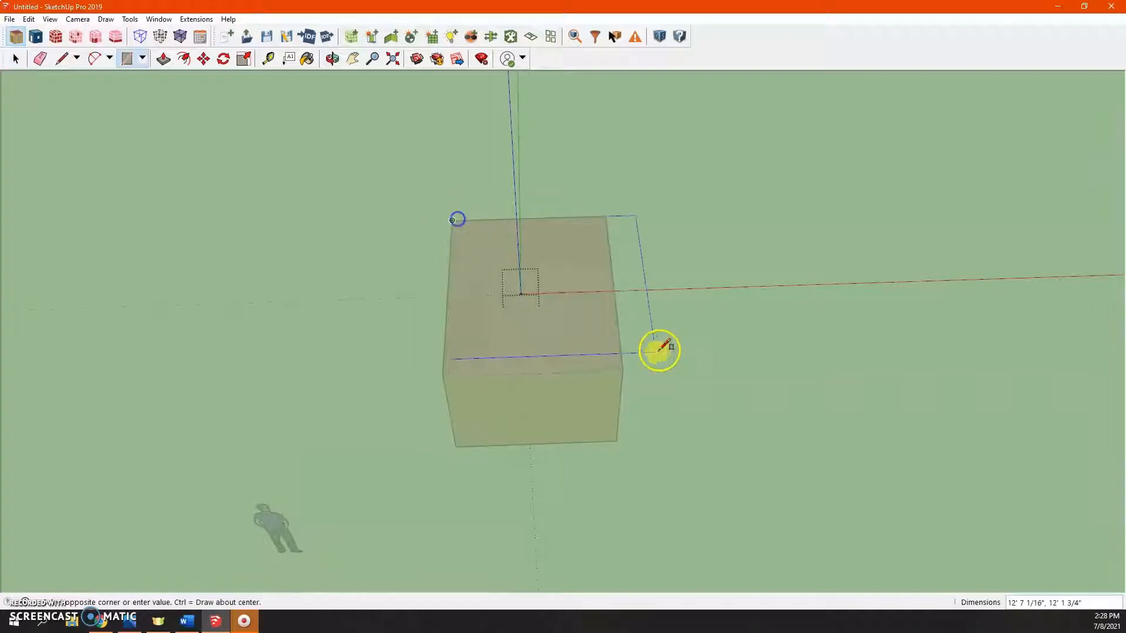
{"action": "left_click", "coordinate": [624, 370]}
- Push/Pull the rectangle upward into a box to form the second-floor space
{"action": "key", "text": "p"}
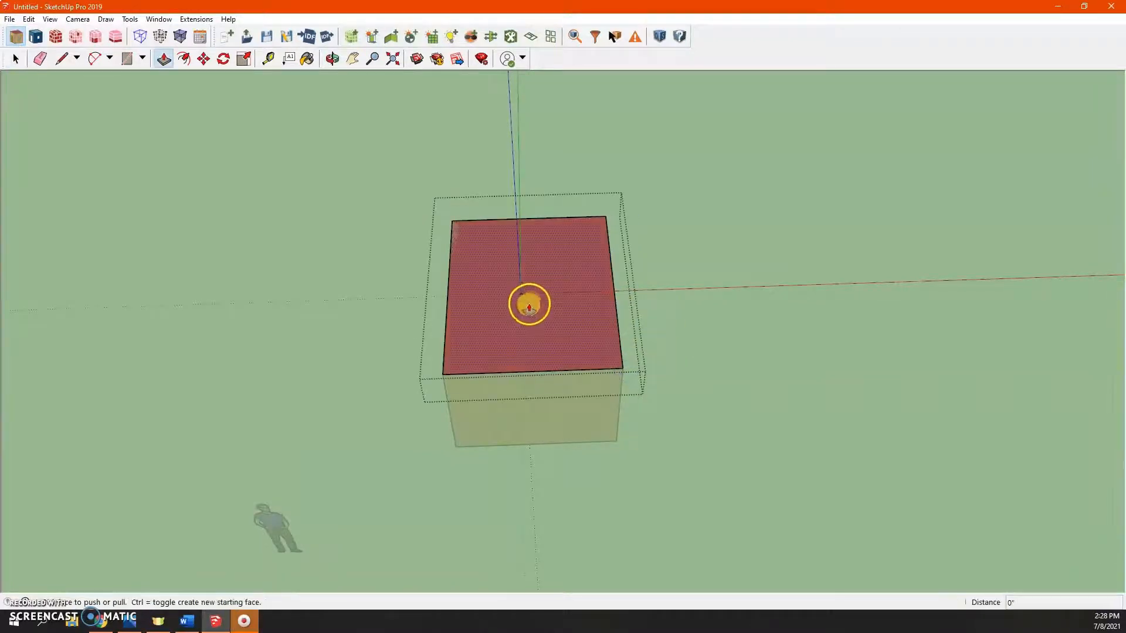
{"action": "left_click", "coordinate": [528, 302]}
{"action": "left_click", "coordinate": [518, 216]}
{"action": "left_click", "coordinate": [720, 203]}
{"action": "key", "text": "space"}
- Inspect the two stacked spaces, toggling rendering by boundary condition and back to rendering by construction
{"action": "middle_click_drag", "start_coordinate": [653, 380], "coordinate": [785, 174]}
{"action": "left_click", "coordinate": [740, 252]}
{"action": "middle_click_drag", "start_coordinate": [740, 251], "coordinate": [647, 274]}
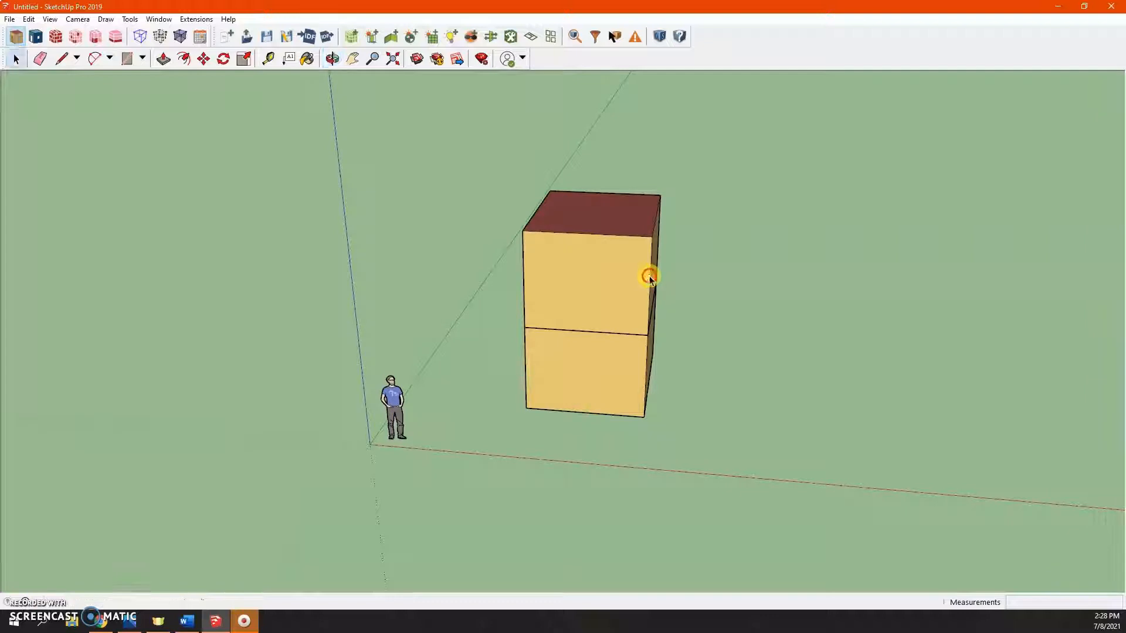
{"action": "middle_click_drag", "start_coordinate": [628, 281], "coordinate": [681, 304]}
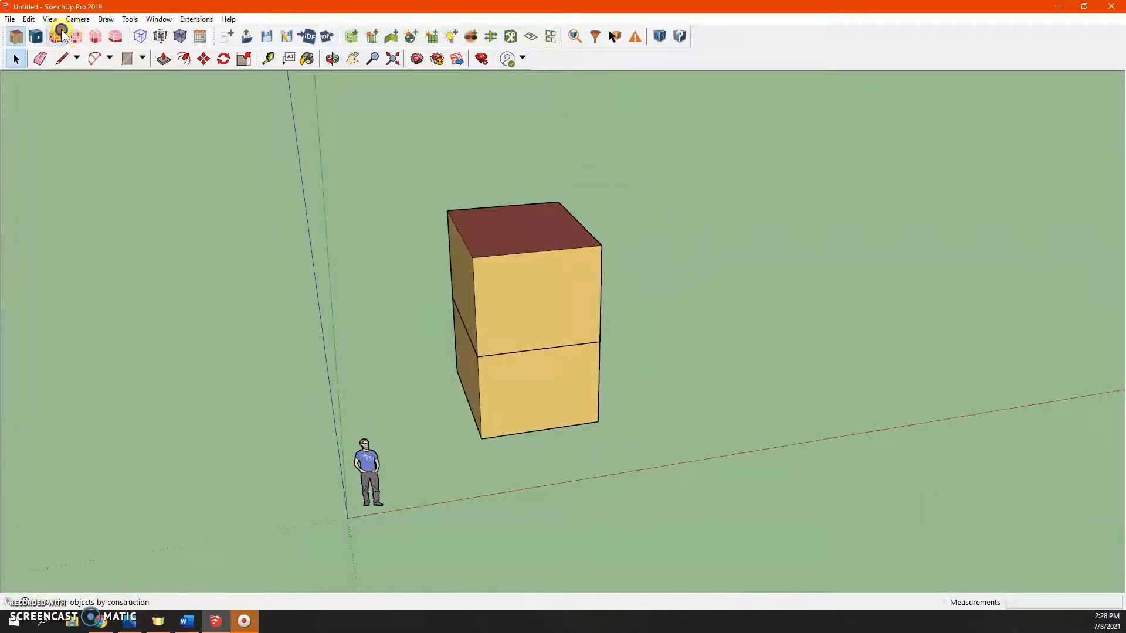
{"action": "left_click", "coordinate": [76, 37]}
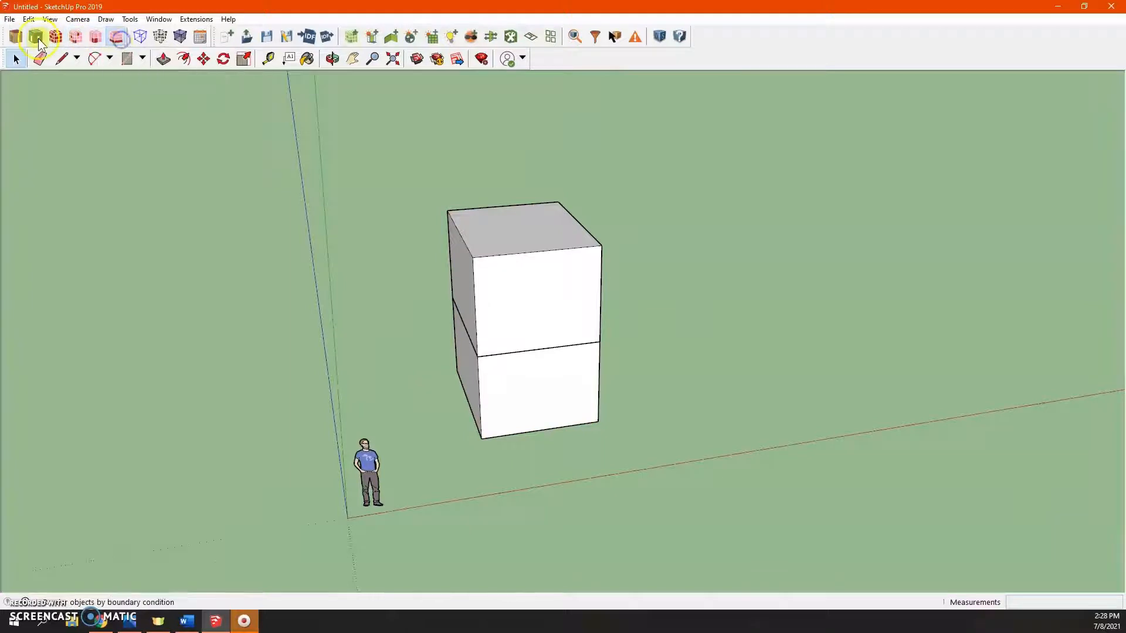
{"action": "left_click", "coordinate": [16, 36]}
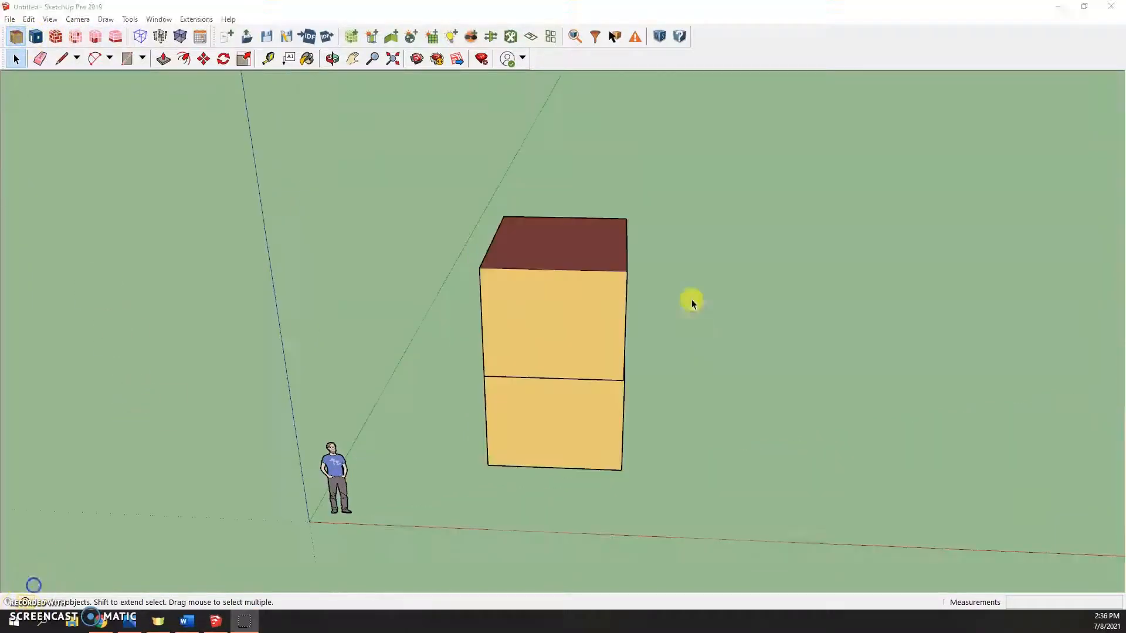
{"action": "left_click_drag", "start_coordinate": [692, 302], "coordinate": [667, 344]}
{"action": "middle_click_drag", "start_coordinate": [668, 345], "coordinate": [666, 346]}
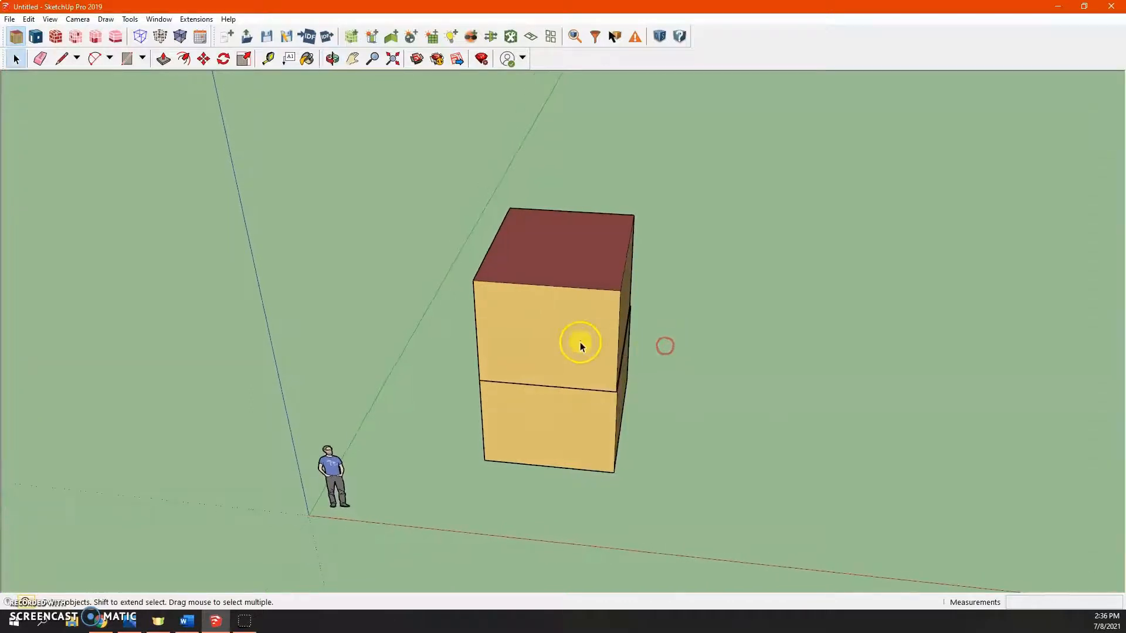
- Open the second-floor space and push its side face inward to narrow it to about half the width
{"action": "double_click", "coordinate": [581, 343]}
{"action": "middle_click_drag", "start_coordinate": [594, 336], "coordinate": [492, 318]}
{"action": "key", "text": "p"}
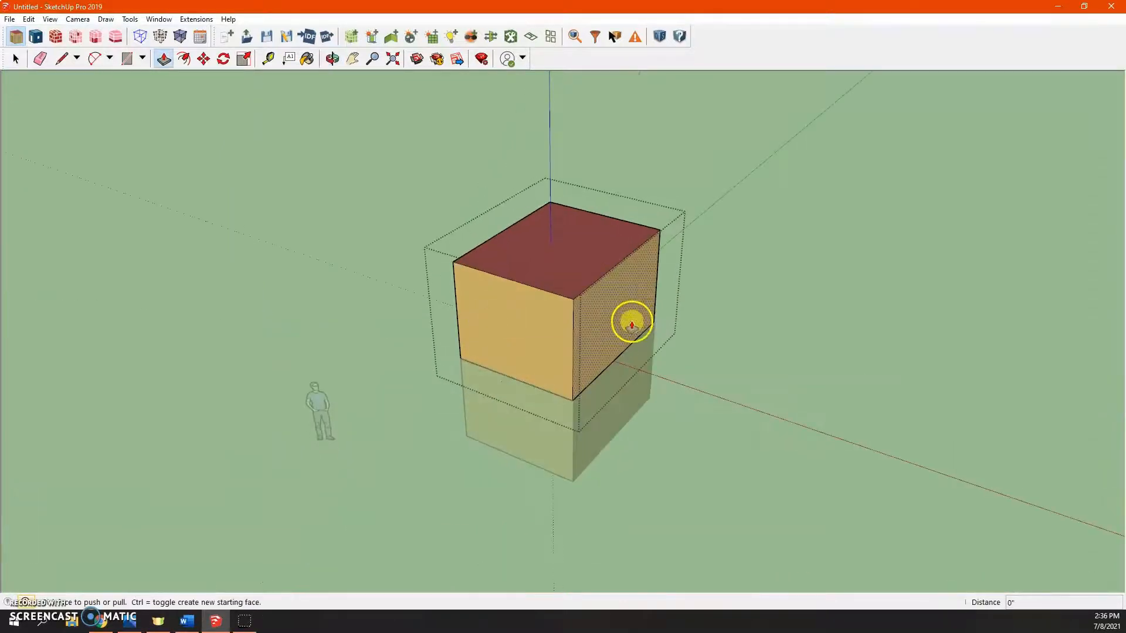
{"action": "left_click_drag", "start_coordinate": [629, 319], "coordinate": [581, 297]}
{"action": "key", "text": "space"}
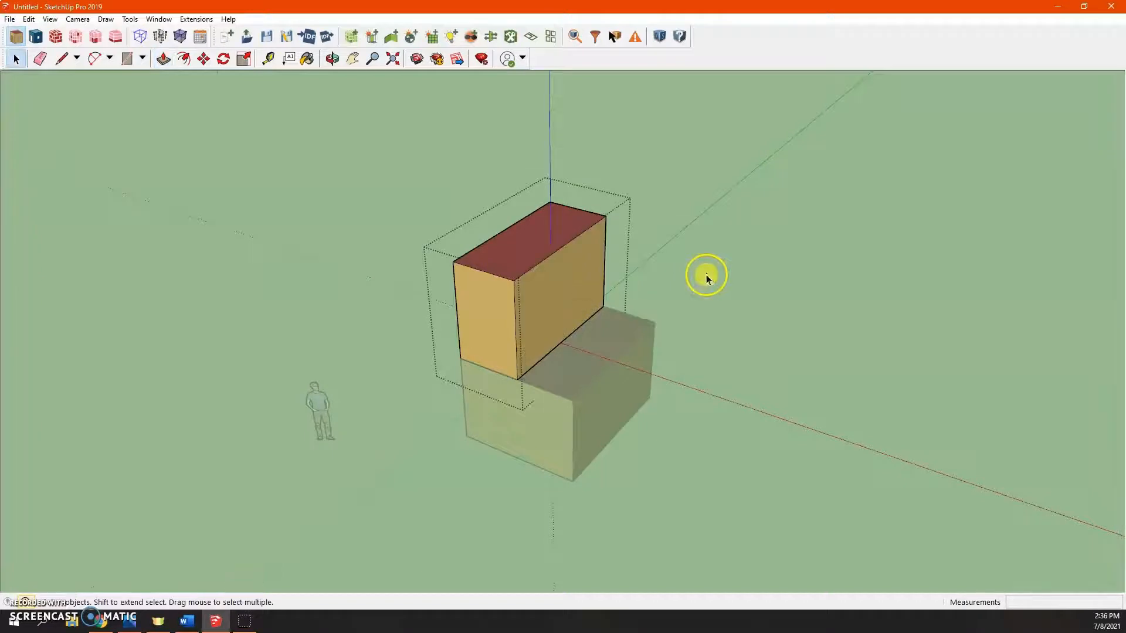
- Place another new OpenStudio space on the exposed roof of the first floor beside the narrowed upper box
{"action": "left_click", "coordinate": [706, 274]}
{"action": "middle_click_drag", "start_coordinate": [637, 283], "coordinate": [758, 368]}
{"action": "scroll", "coordinate": [633, 306], "scroll_direction": "up", "scroll_amount": 1}
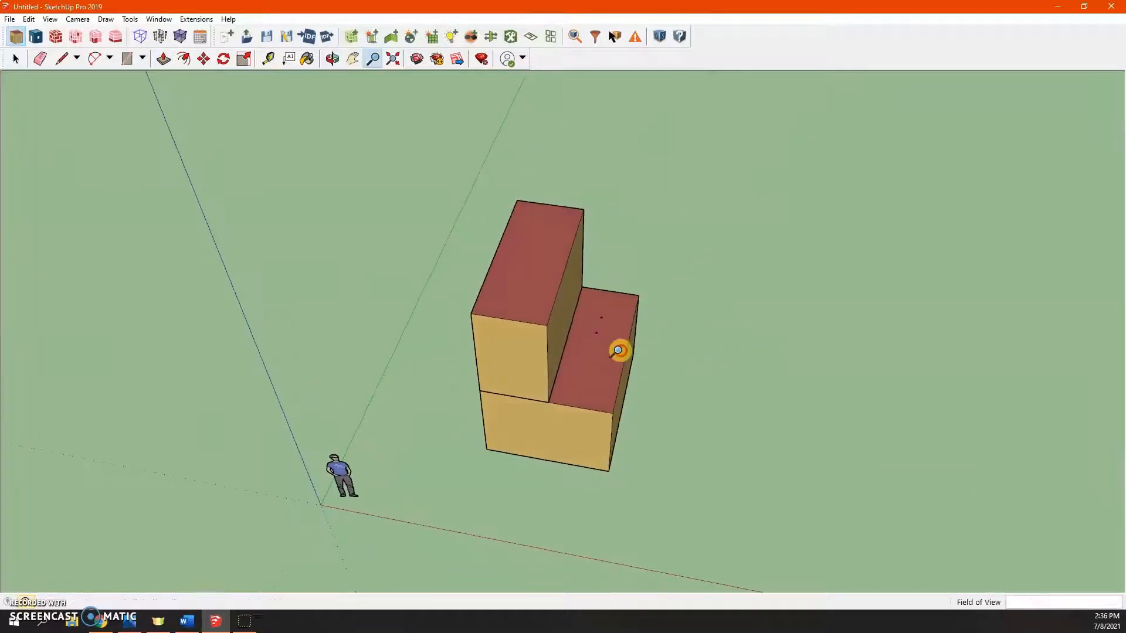
{"action": "middle_click_drag", "start_coordinate": [645, 287], "coordinate": [608, 321], "text": "shift"}
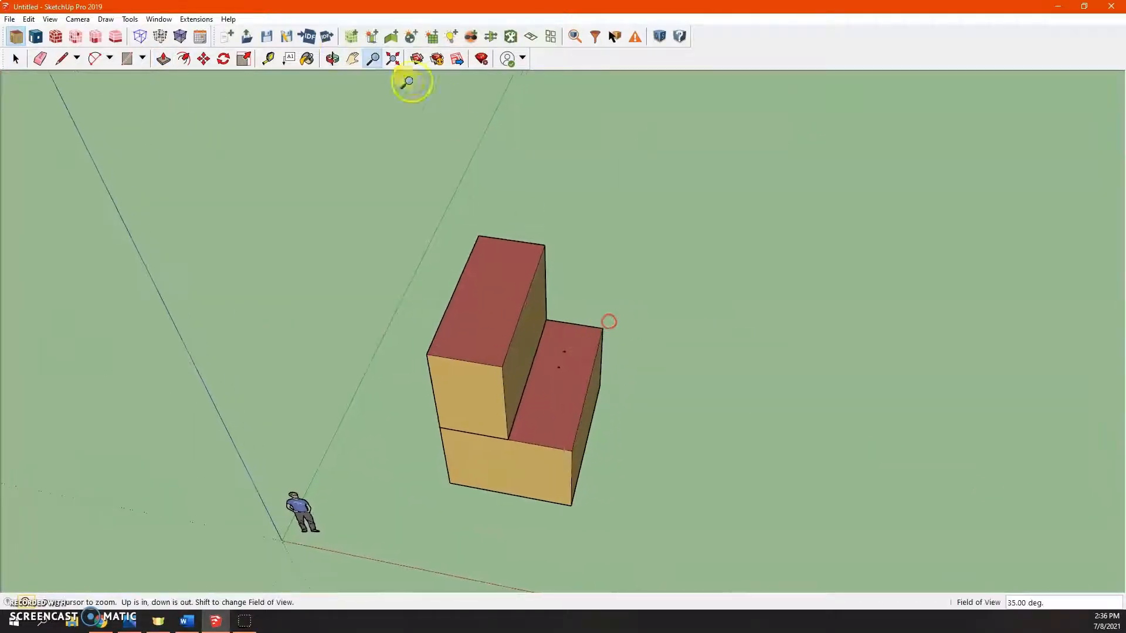
{"action": "left_click", "coordinate": [354, 37]}
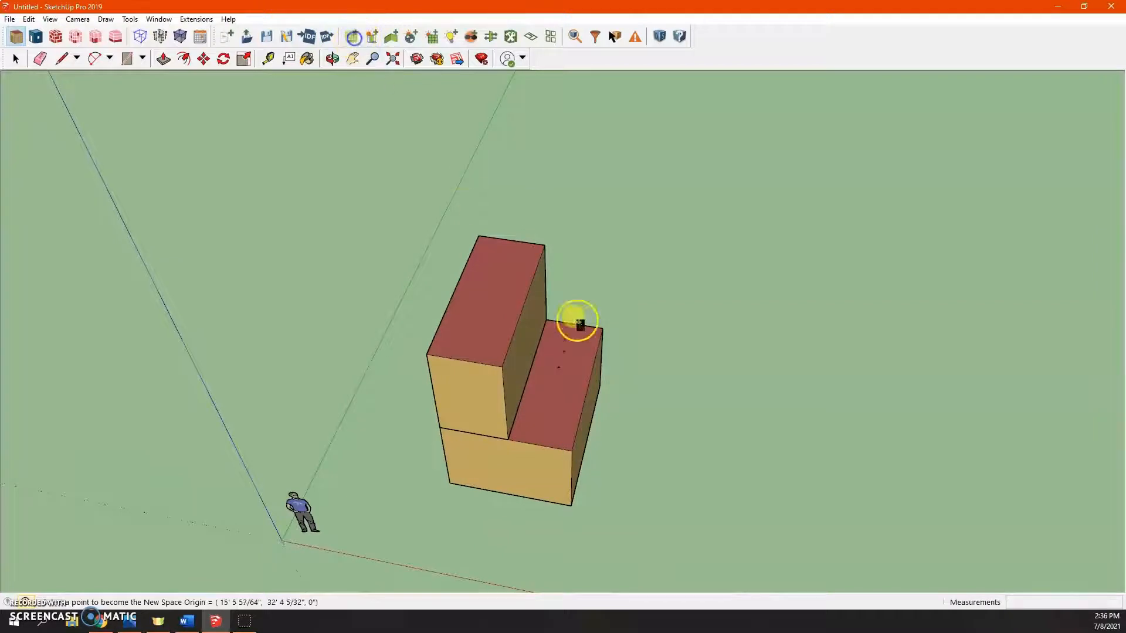
{"action": "left_click", "coordinate": [547, 370]}
- Draw a rectangle over the exposed roof area inside the new space
{"action": "key", "text": "r"}
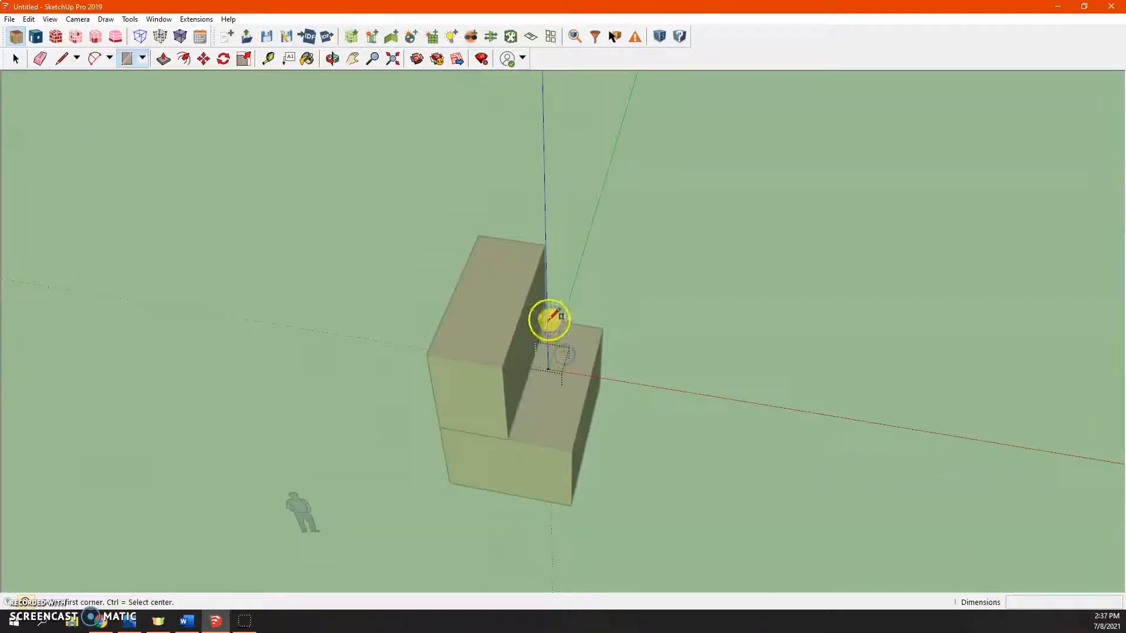
{"action": "left_click", "coordinate": [548, 321]}
{"action": "left_click", "coordinate": [572, 451]}
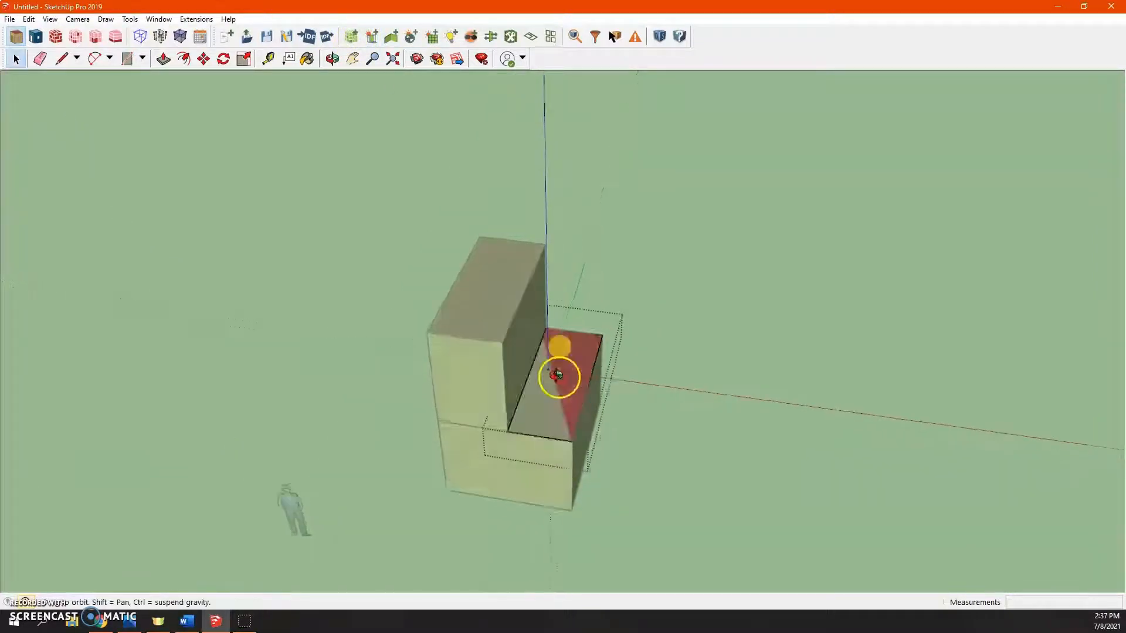
- Push/Pull the rectangle upward to the height of the neighbouring second-floor space
{"action": "key", "text": "p"}
{"action": "left_click", "coordinate": [558, 367]}
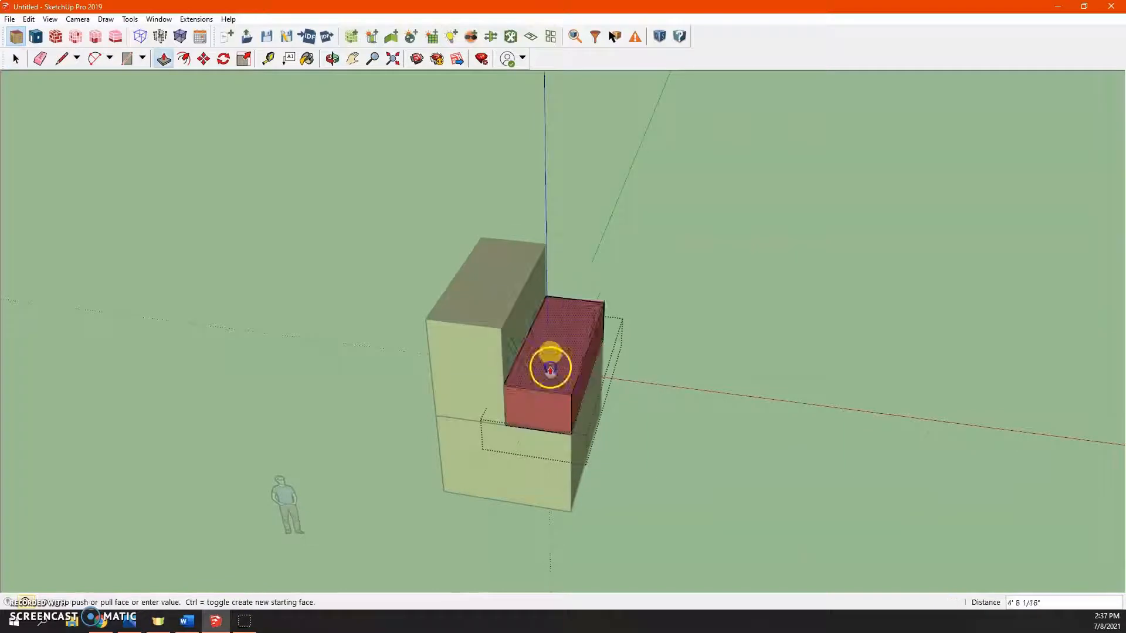
{"action": "left_click", "coordinate": [545, 308]}
{"action": "key", "text": "space"}
- Open the first-floor space in the Inspector and set its space type and thermal zone to Floor 1
{"action": "left_click", "coordinate": [759, 284]}
{"action": "middle_click_drag", "start_coordinate": [678, 298], "coordinate": [620, 235]}
{"action": "scroll", "coordinate": [604, 384], "scroll_direction": "down", "scroll_amount": 3}
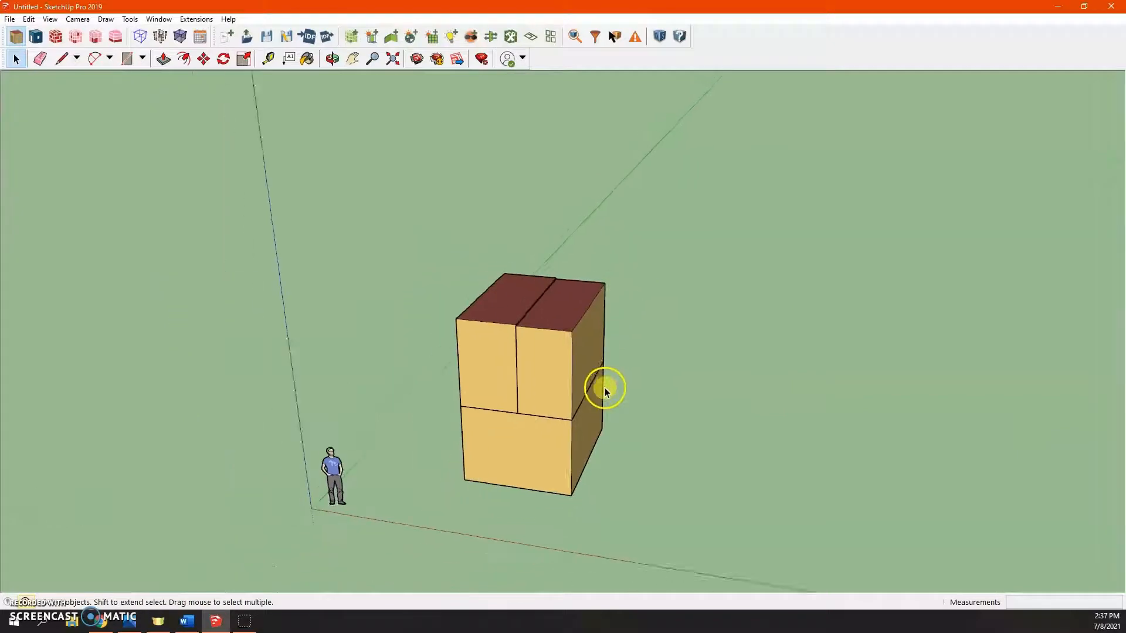
{"action": "double_click", "coordinate": [559, 380]}
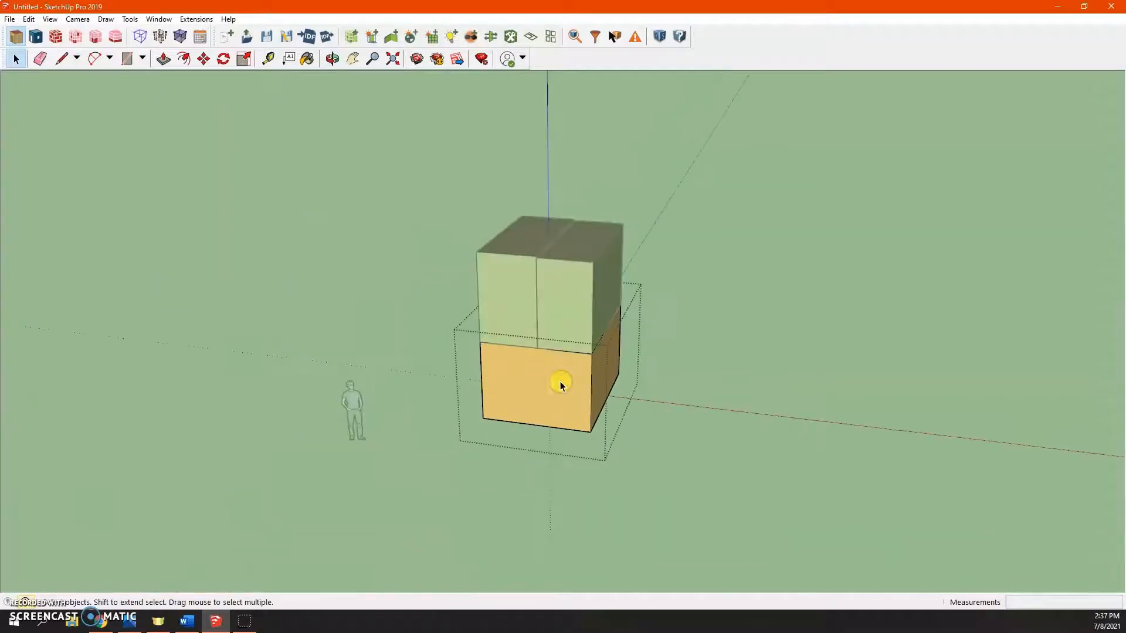
{"action": "left_click", "coordinate": [578, 37]}
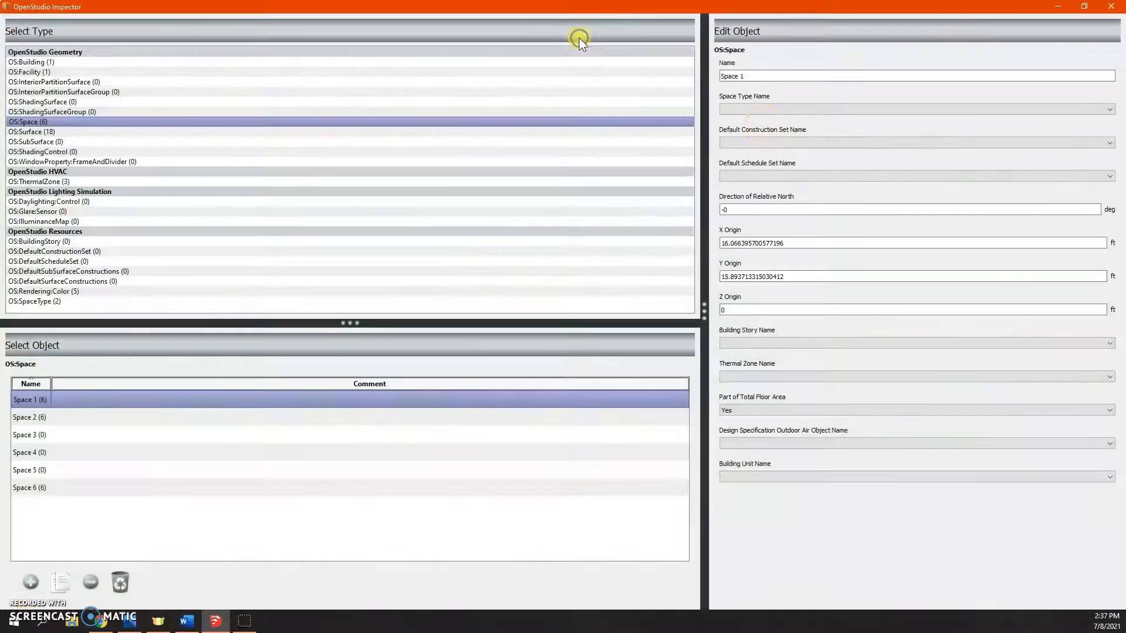
{"action": "left_click", "coordinate": [782, 110]}
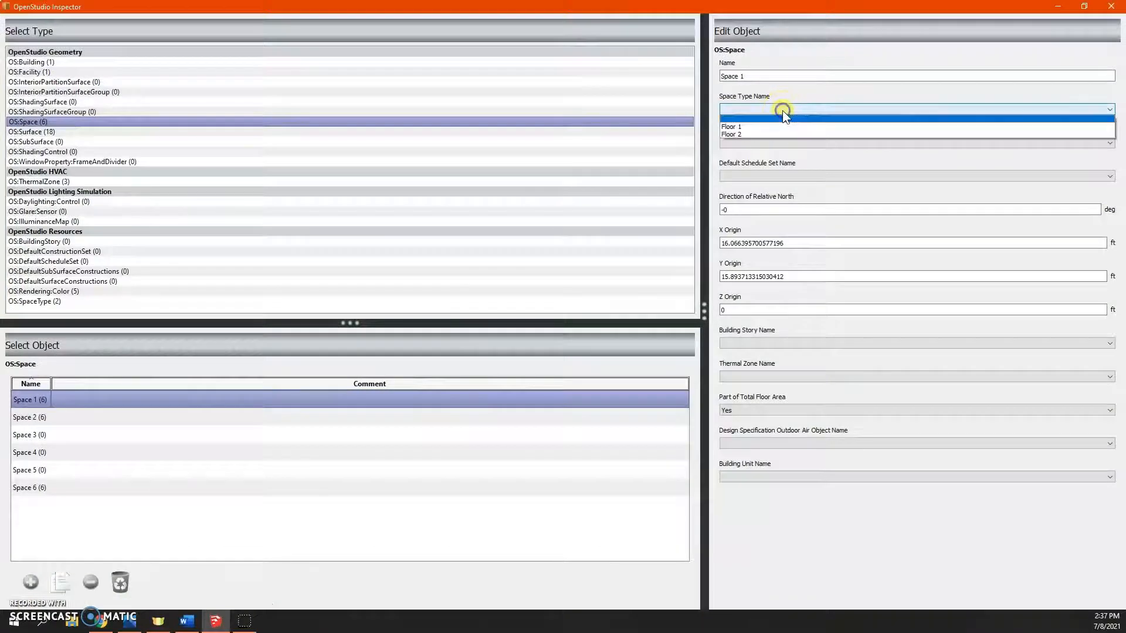
{"action": "left_click", "coordinate": [769, 126]}
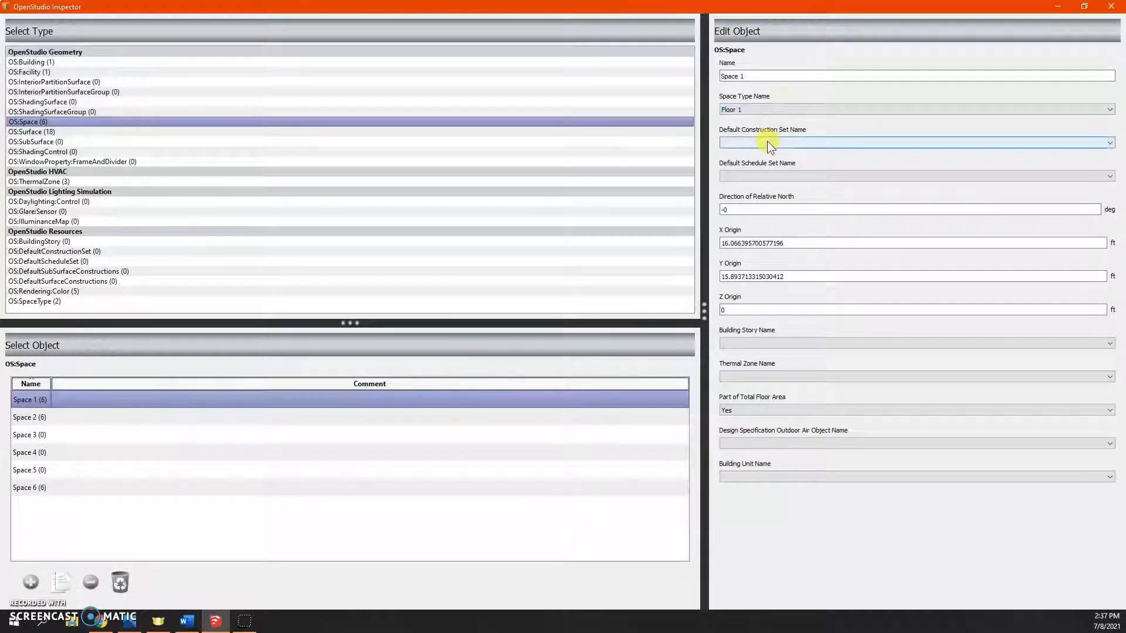
{"action": "left_click", "coordinate": [767, 142]}
{"action": "left_click", "coordinate": [766, 142]}
{"action": "left_click", "coordinate": [757, 174]}
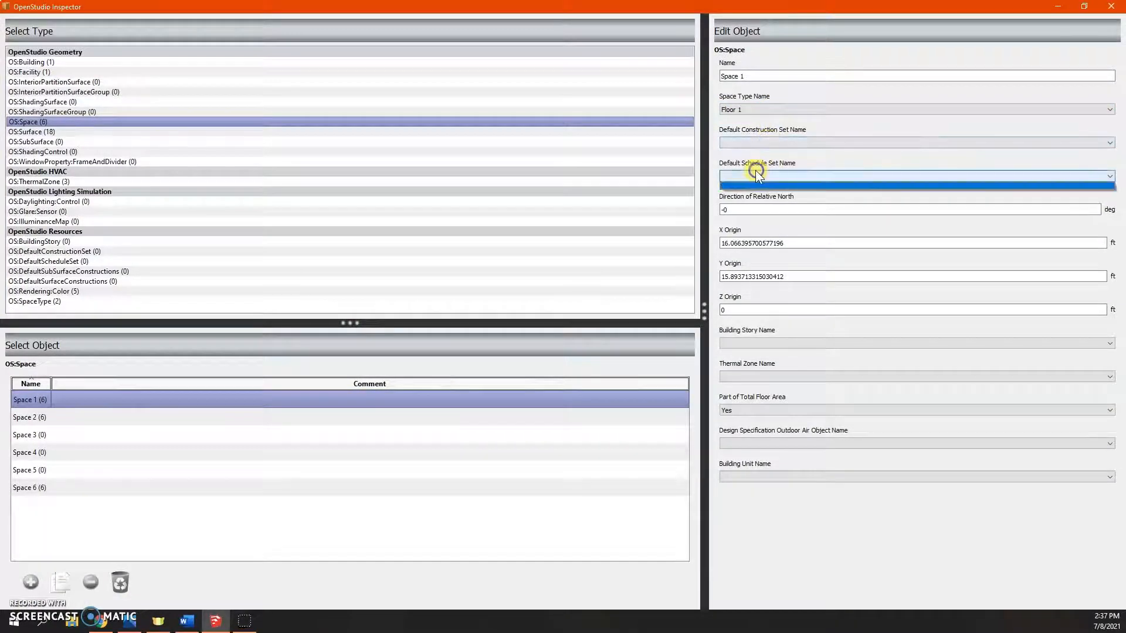
{"action": "left_click", "coordinate": [756, 174]}
{"action": "left_click", "coordinate": [733, 344]}
{"action": "left_click", "coordinate": [734, 344]}
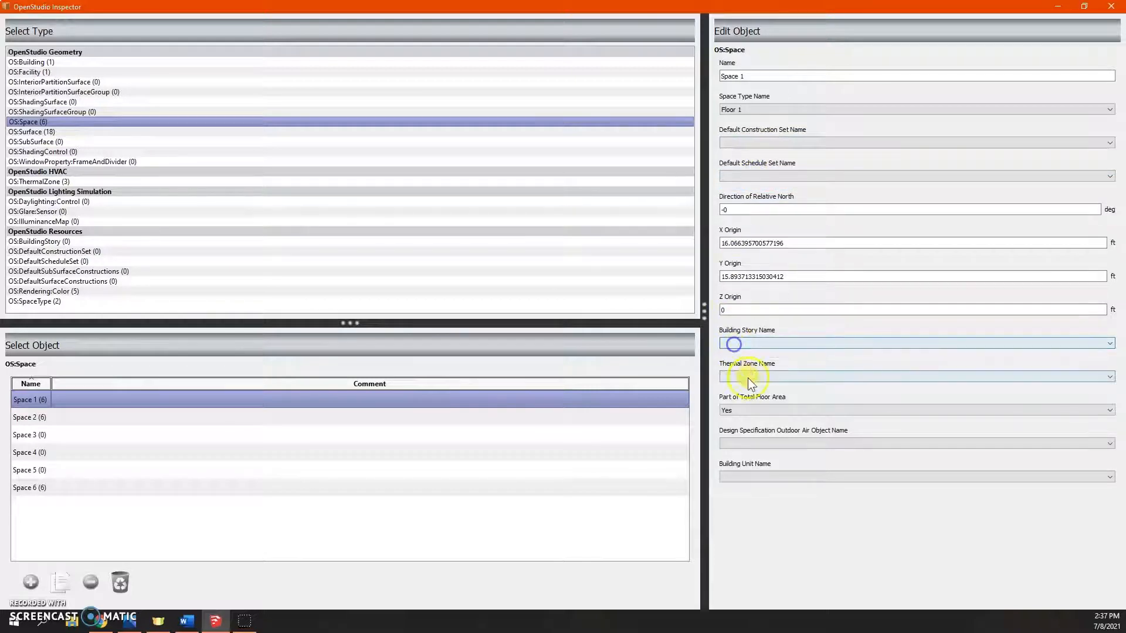
{"action": "left_click", "coordinate": [748, 378]}
{"action": "left_click", "coordinate": [747, 390]}
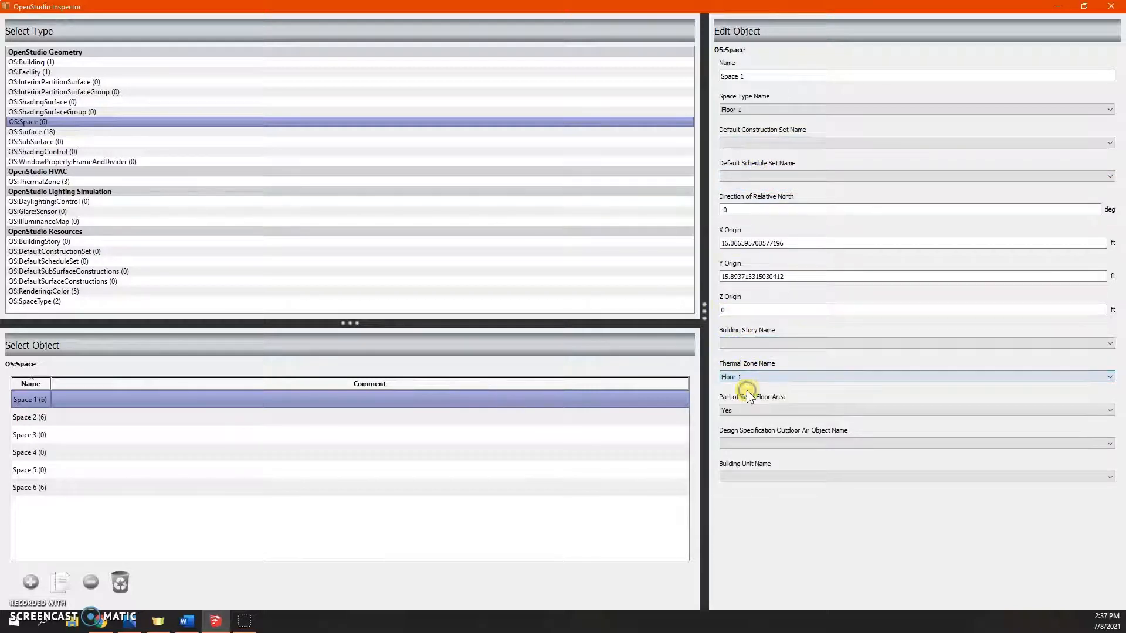
- Review the remaining fields of the first-floor space and close the Inspector
{"action": "left_click", "coordinate": [751, 444]}
{"action": "left_click", "coordinate": [751, 445]}
{"action": "left_click", "coordinate": [749, 481]}
{"action": "left_click", "coordinate": [750, 481]}
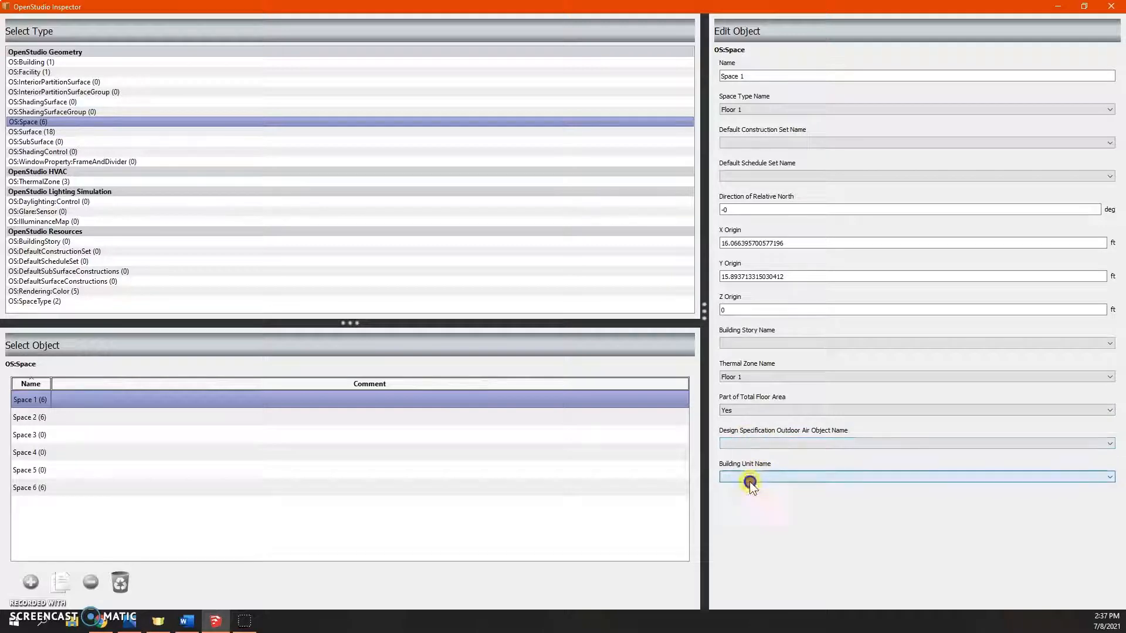
{"action": "left_click", "coordinate": [759, 407]}
{"action": "left_click", "coordinate": [759, 410]}
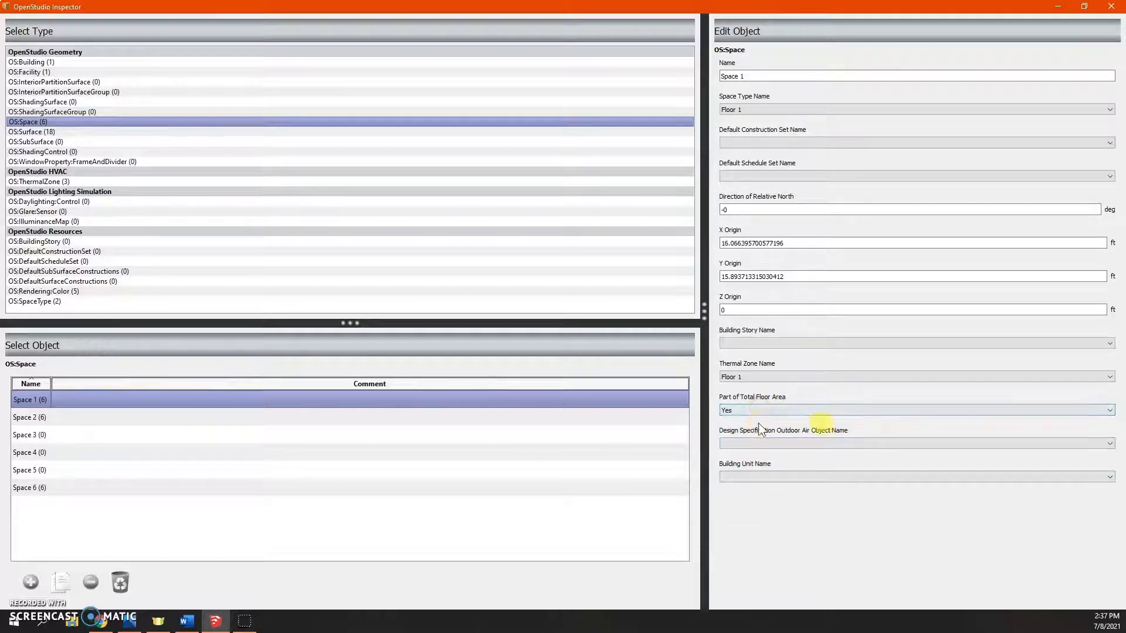
{"action": "left_click", "coordinate": [1112, 7]}
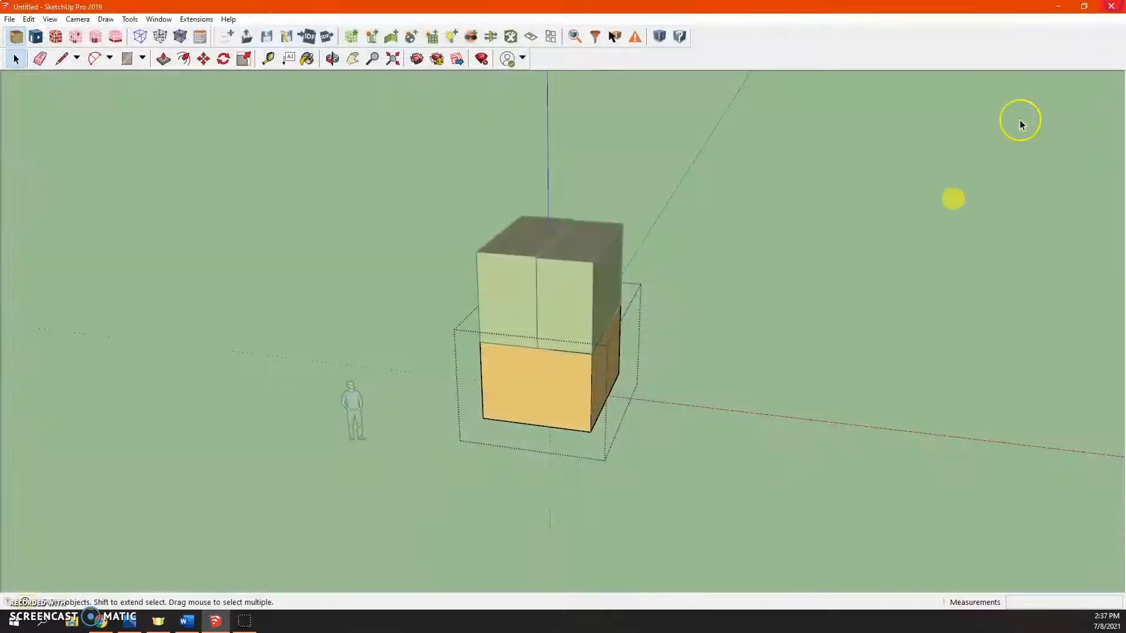
- Open the left second-floor space in the Inspector, set its space type to Floor 2 and thermal zone to Floor 2a
{"action": "double_click", "coordinate": [519, 287]}
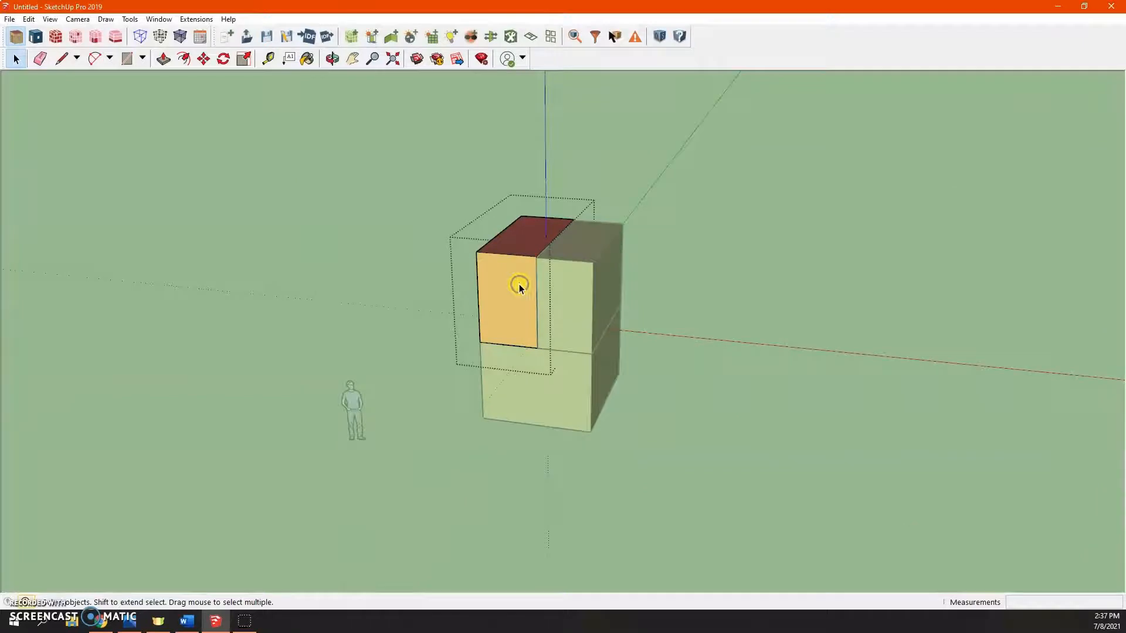
{"action": "left_click", "coordinate": [573, 37]}
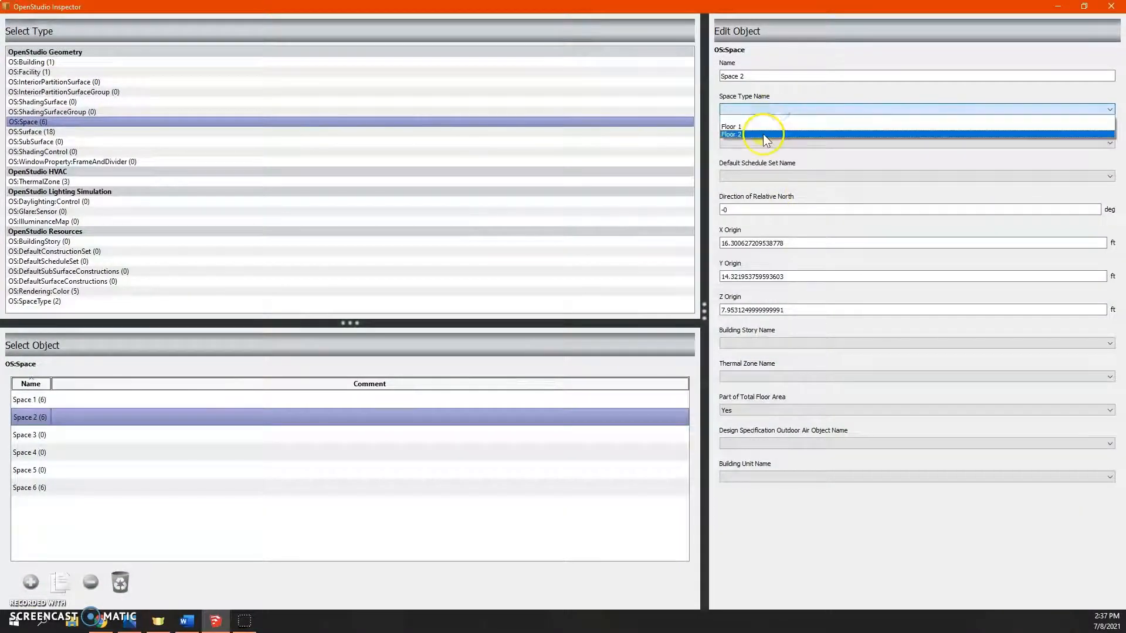
{"action": "left_click", "coordinate": [763, 134]}
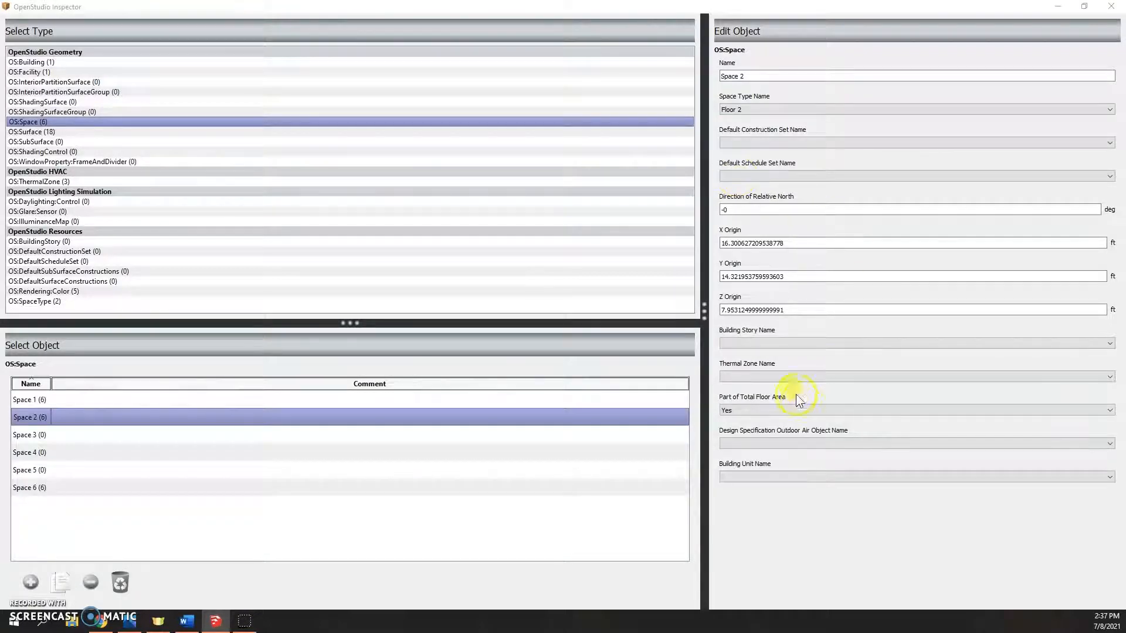
{"action": "left_click", "coordinate": [774, 379]}
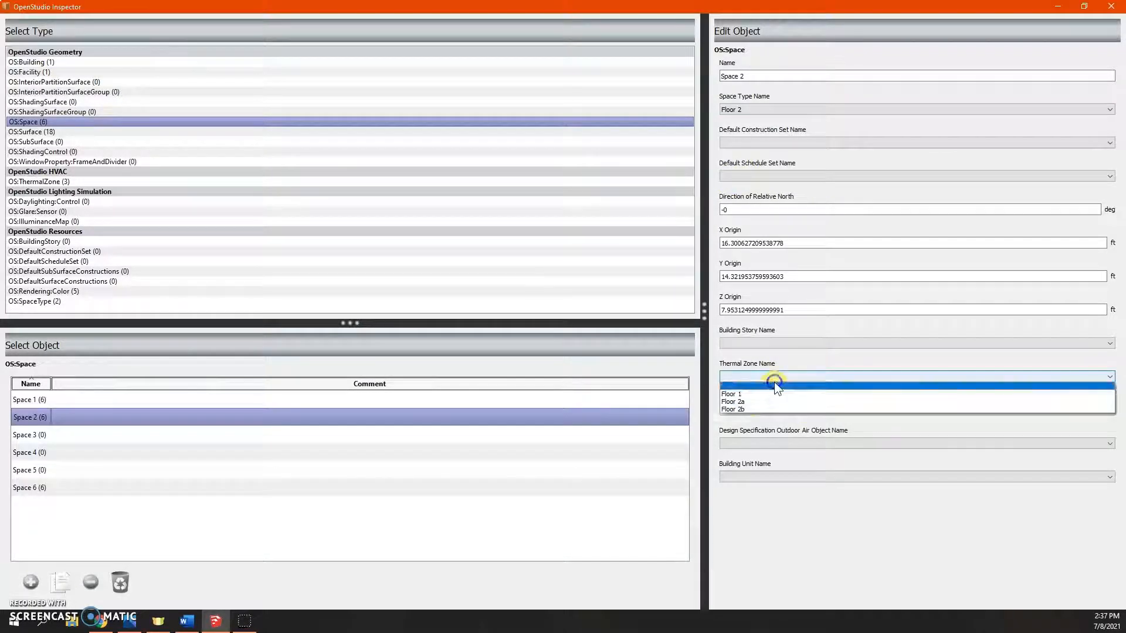
{"action": "left_click", "coordinate": [744, 402]}
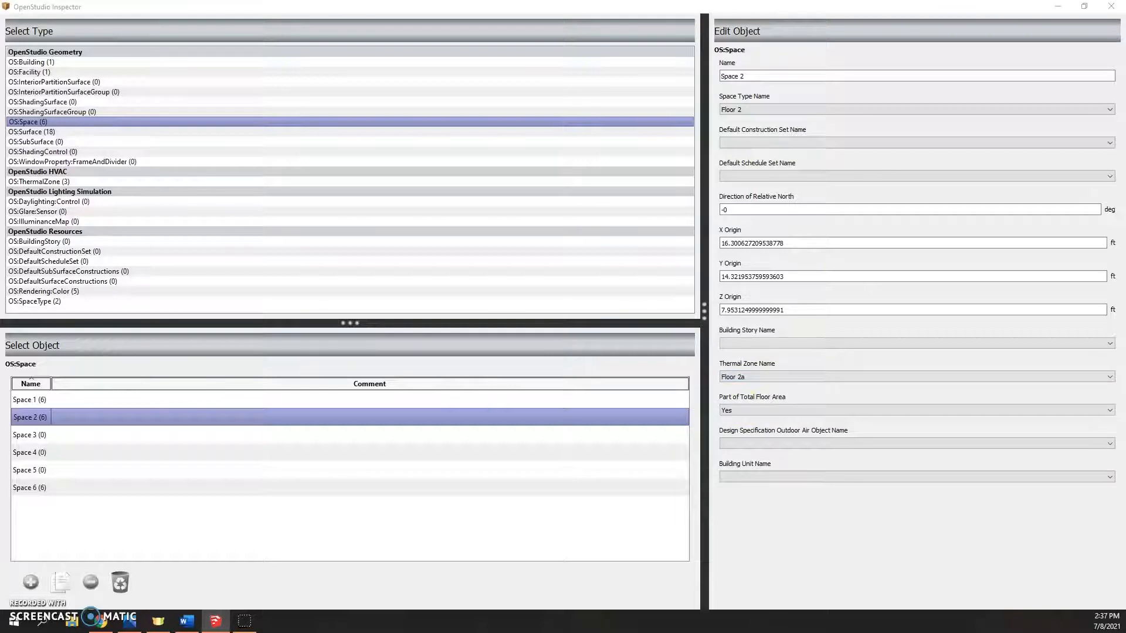
{"action": "left_click", "coordinate": [921, 600]}
{"action": "left_click", "coordinate": [1114, 8]}
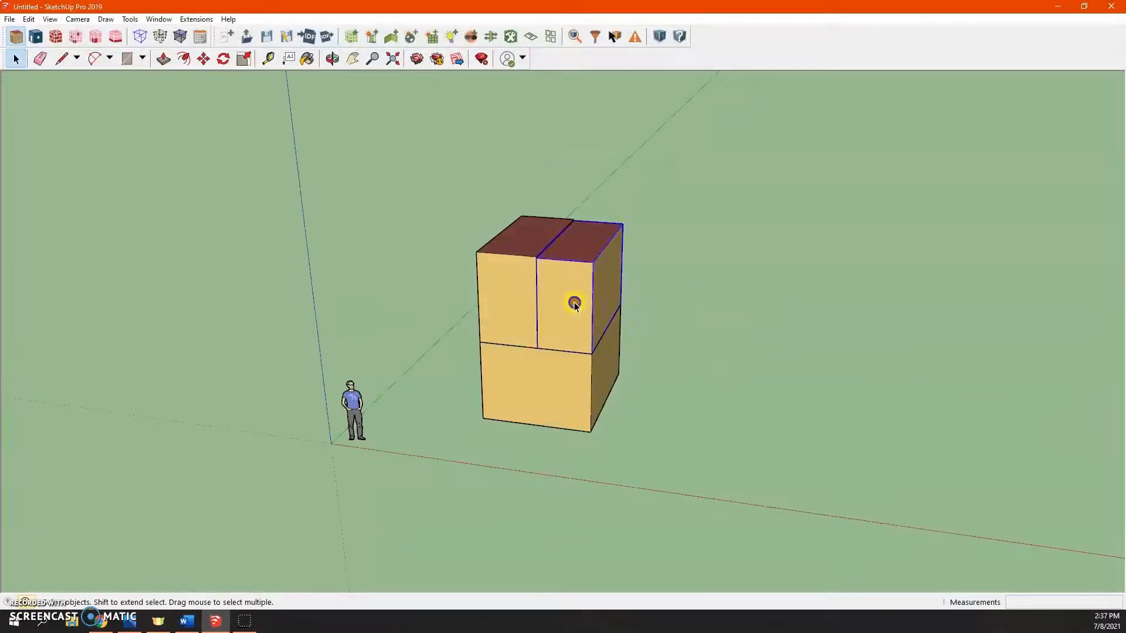
- Open the right second-floor space in the Inspector, set its space type to Floor 2 and thermal zone to Floor 2b, and close it
{"action": "left_click", "coordinate": [575, 38]}
{"action": "left_click", "coordinate": [791, 111]}
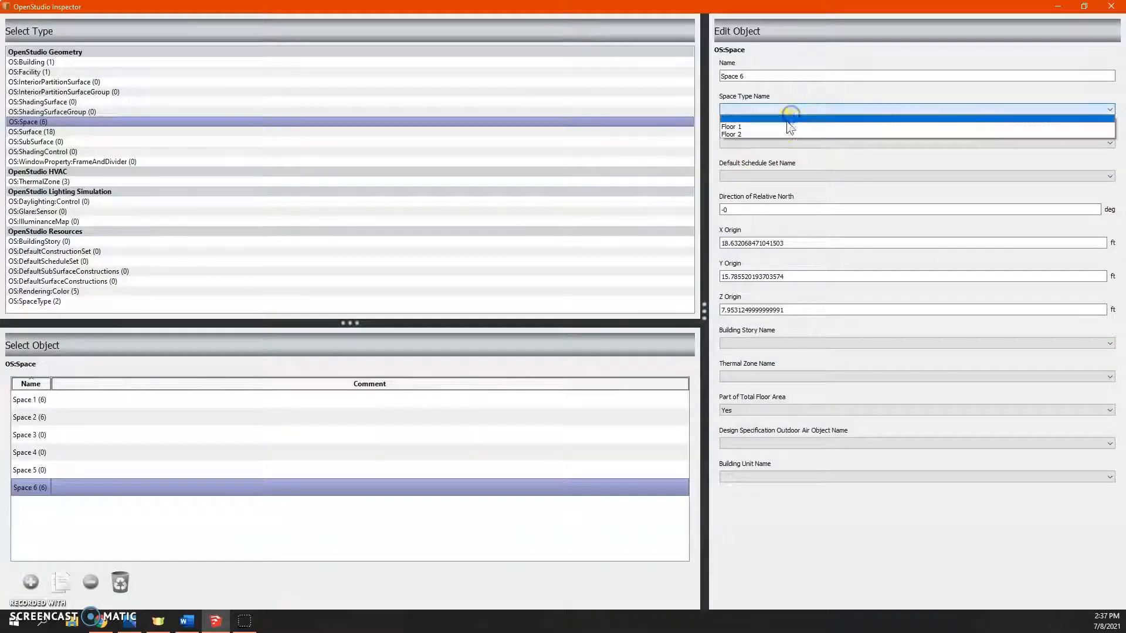
{"action": "left_click", "coordinate": [773, 134]}
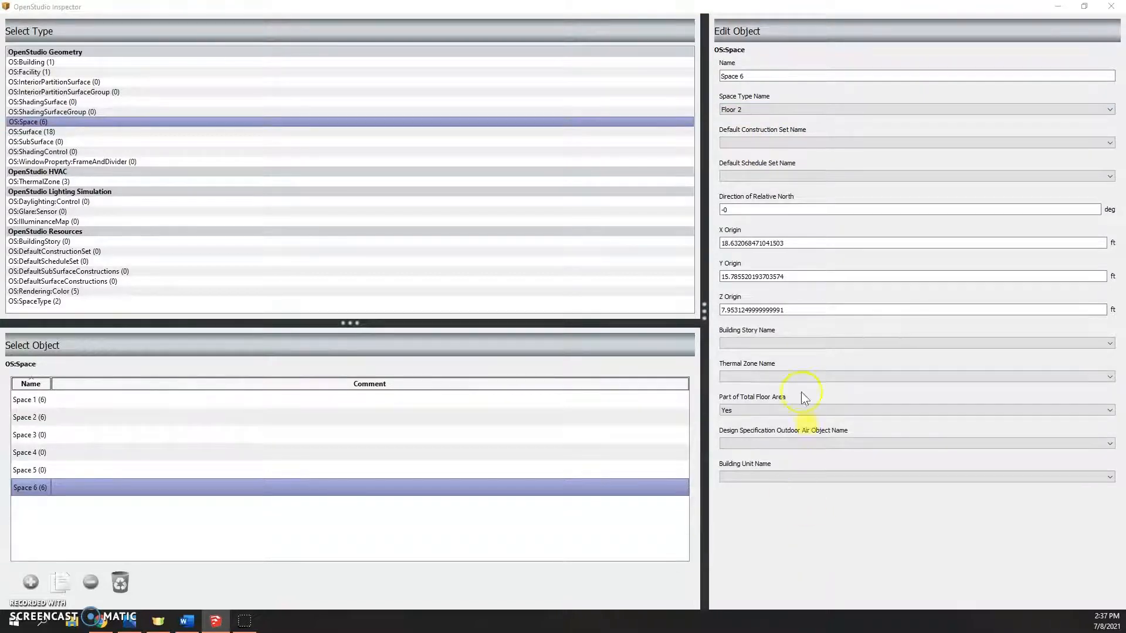
{"action": "left_click", "coordinate": [790, 375]}
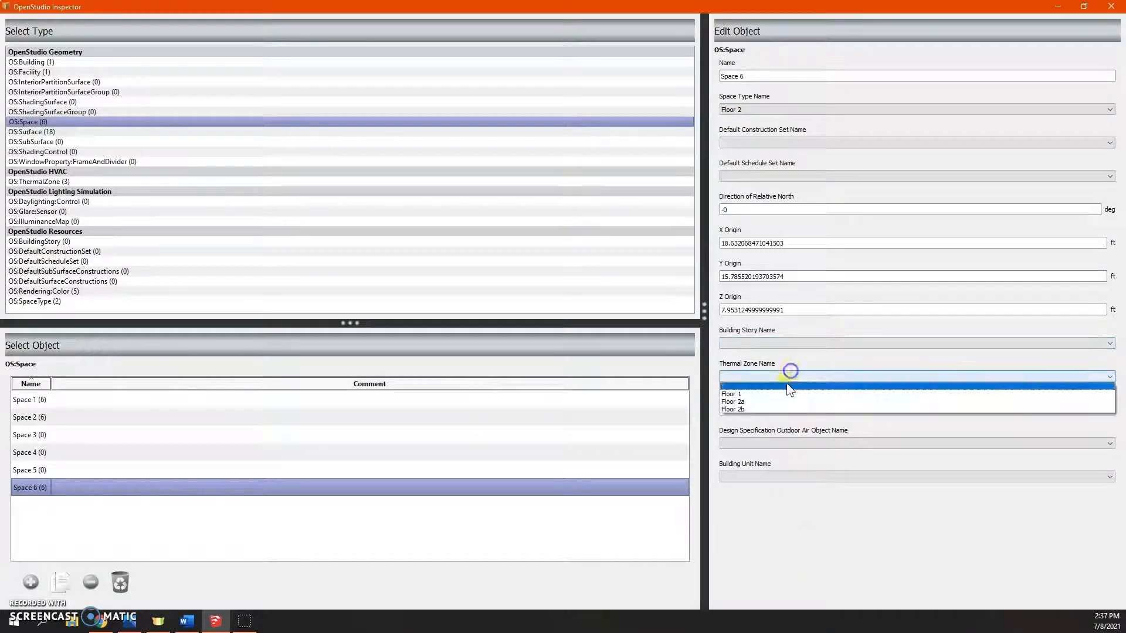
{"action": "left_click", "coordinate": [761, 409]}
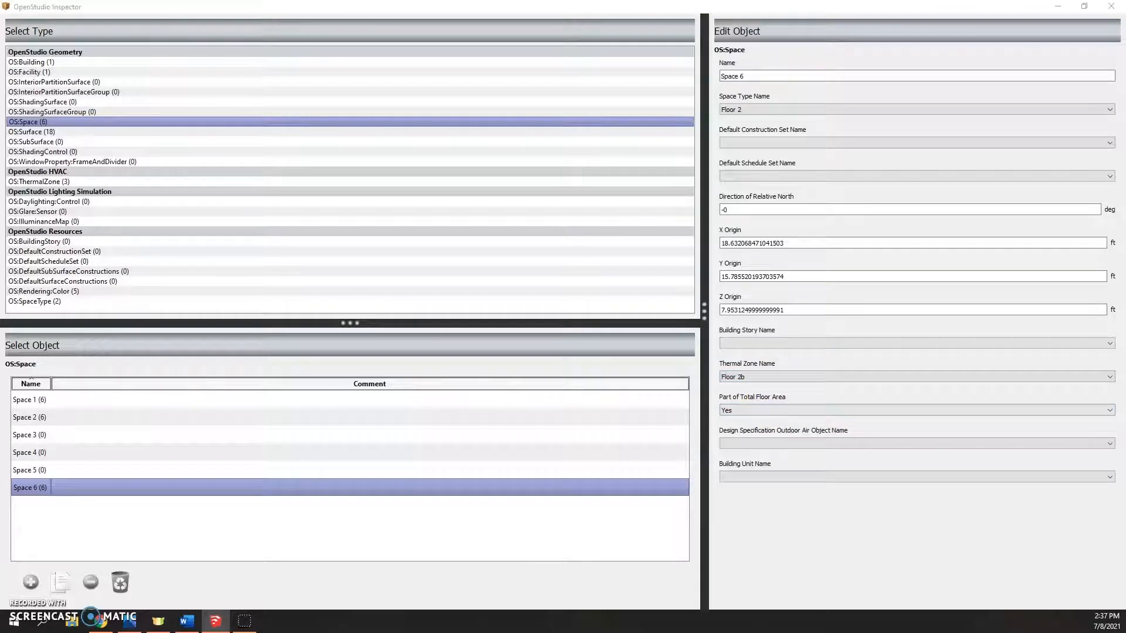
{"action": "left_click", "coordinate": [902, 575]}
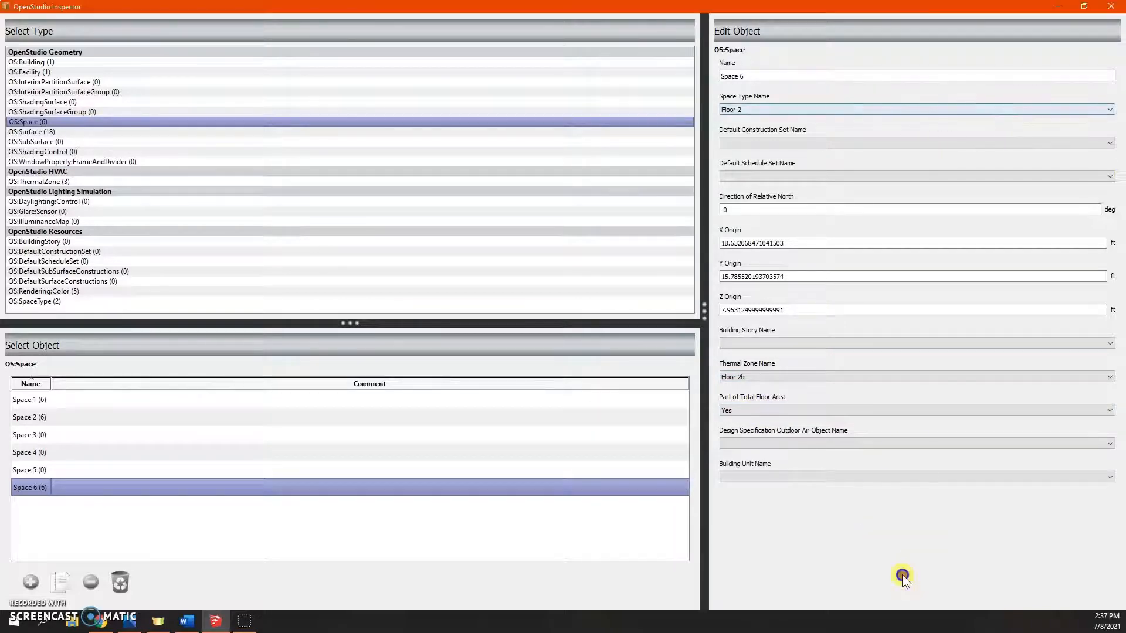
{"action": "left_click", "coordinate": [1114, 9]}
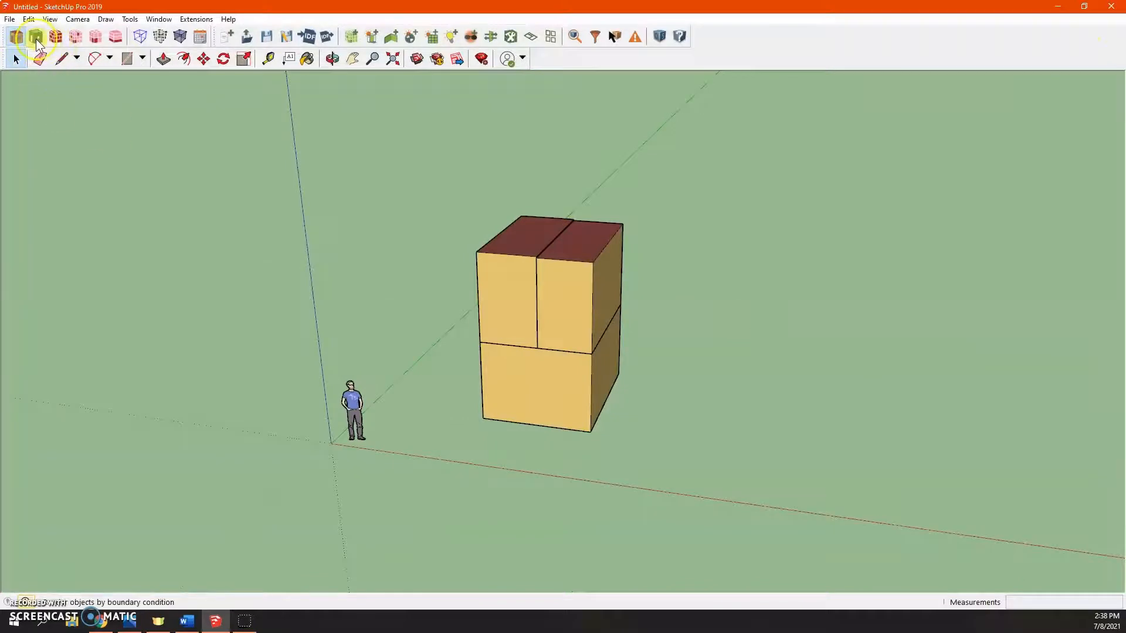
- Switch through the render modes to examine the spaces by boundary condition, space type, building story and thermal zone
{"action": "left_click", "coordinate": [34, 38]}
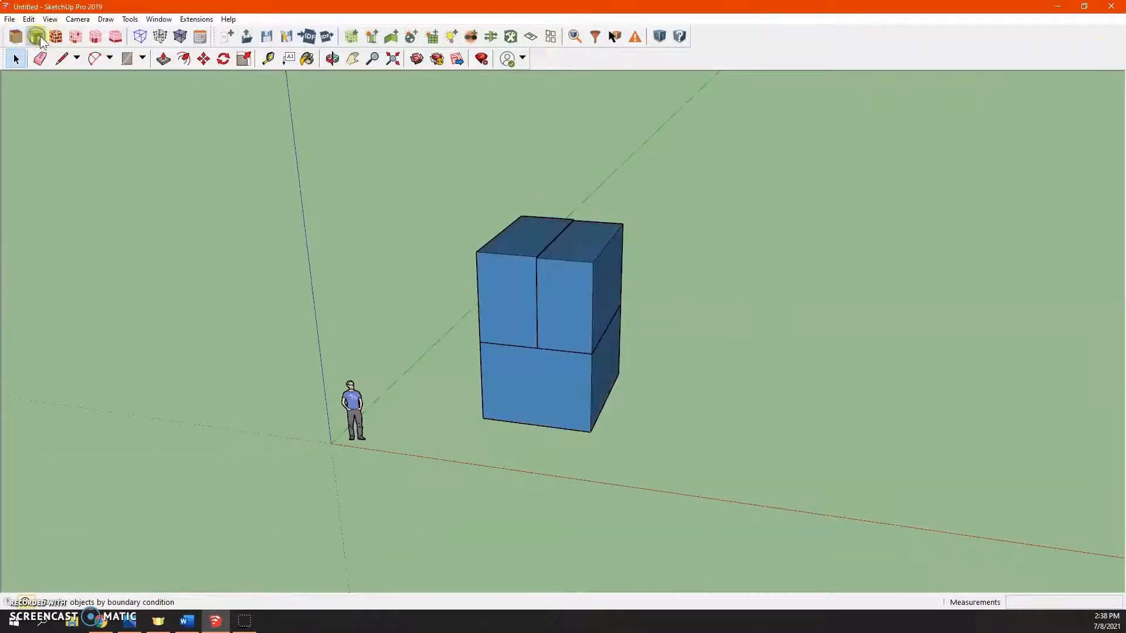
{"action": "left_click", "coordinate": [62, 36]}
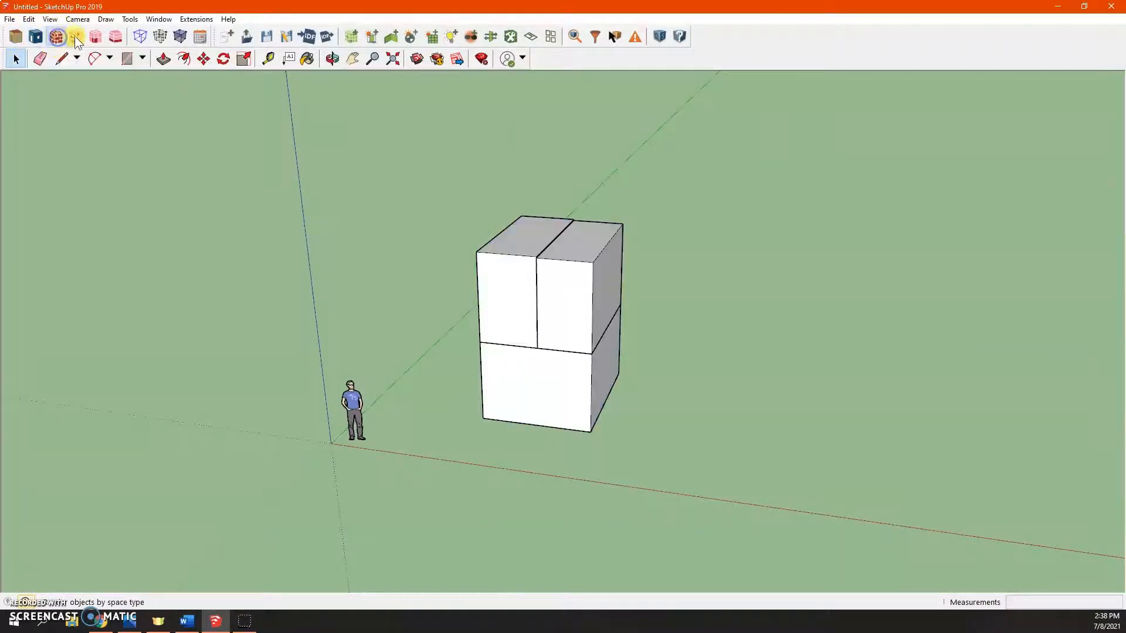
{"action": "left_click", "coordinate": [76, 36]}
{"action": "middle_click_drag", "start_coordinate": [295, 194], "coordinate": [364, 98]}
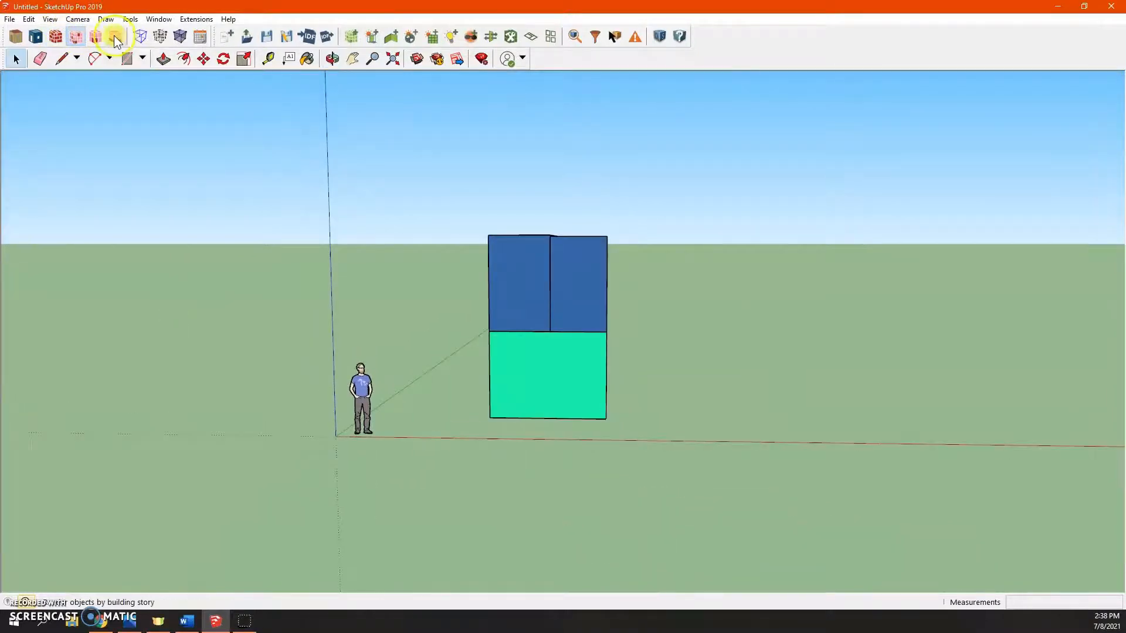
{"action": "left_click", "coordinate": [96, 36]}
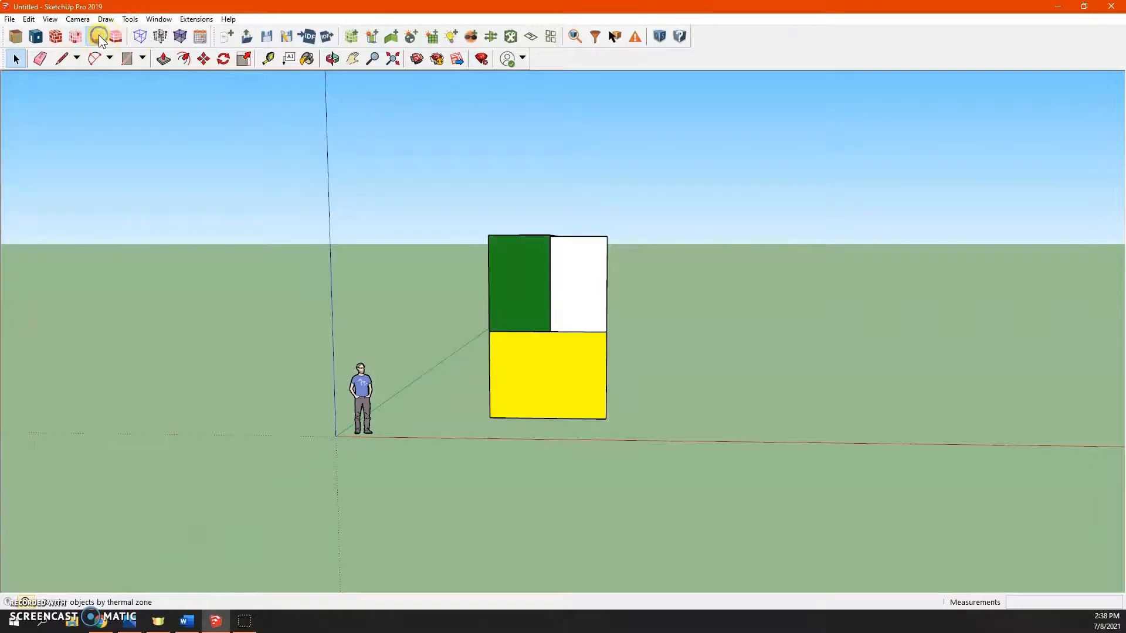
{"action": "middle_click_drag", "start_coordinate": [378, 226], "coordinate": [193, 353]}
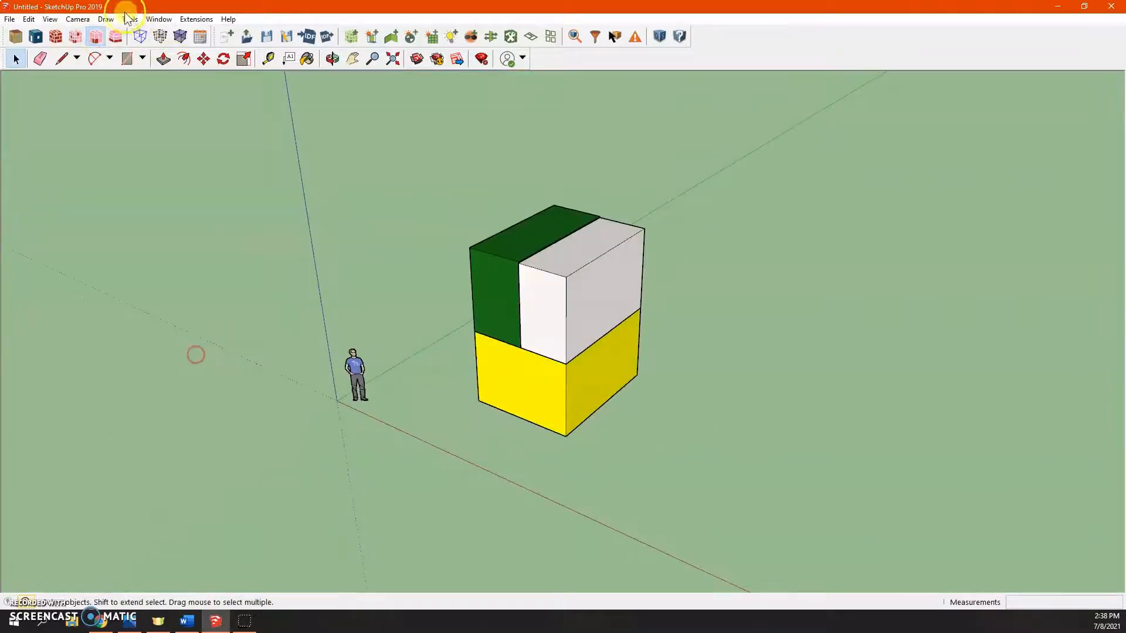
{"action": "left_click", "coordinate": [116, 36]}
{"action": "left_click", "coordinate": [16, 39]}
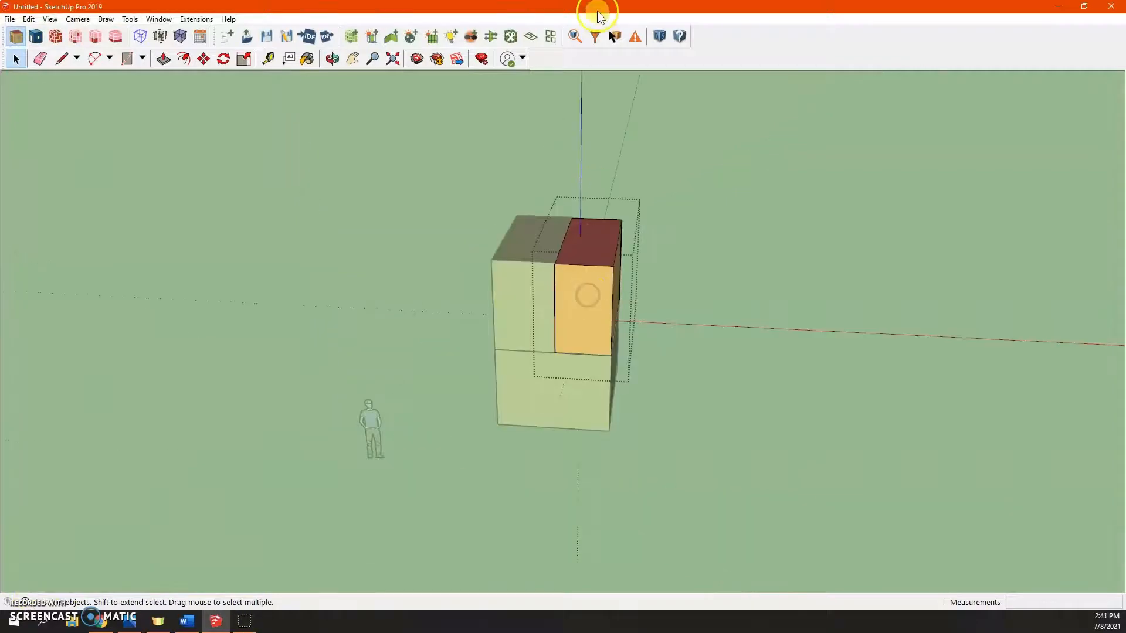
- With Set Attributes for Selected Spaces, assign the right second-floor space to thermal zone Floor 2a
{"action": "left_click", "coordinate": [574, 38]}
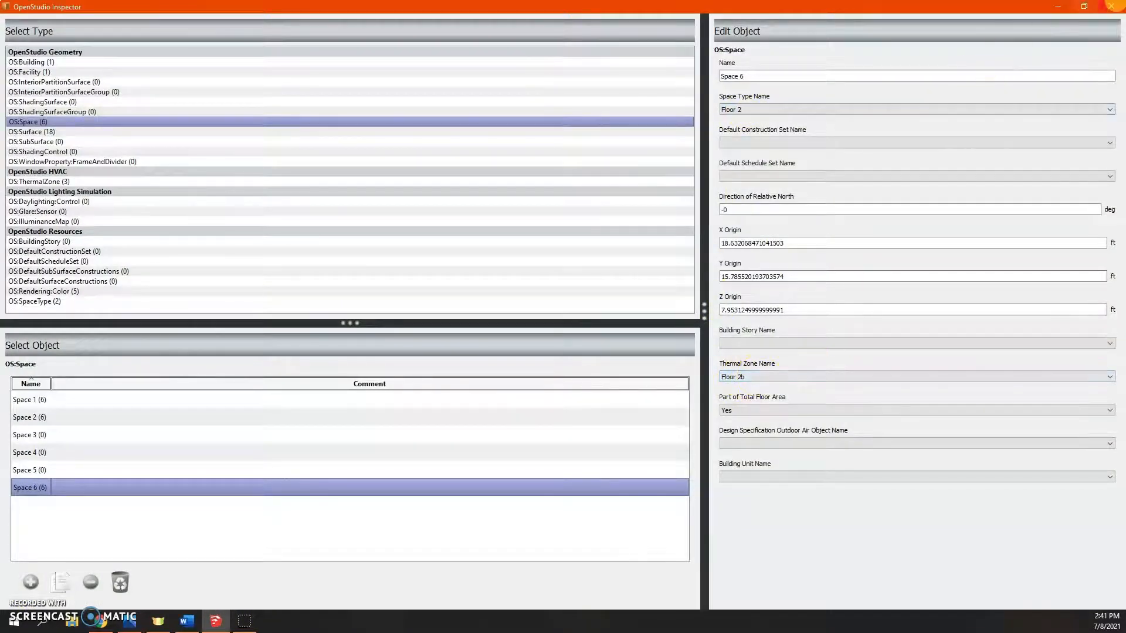
{"action": "left_click", "coordinate": [1111, 6]}
{"action": "double_click", "coordinate": [602, 295]}
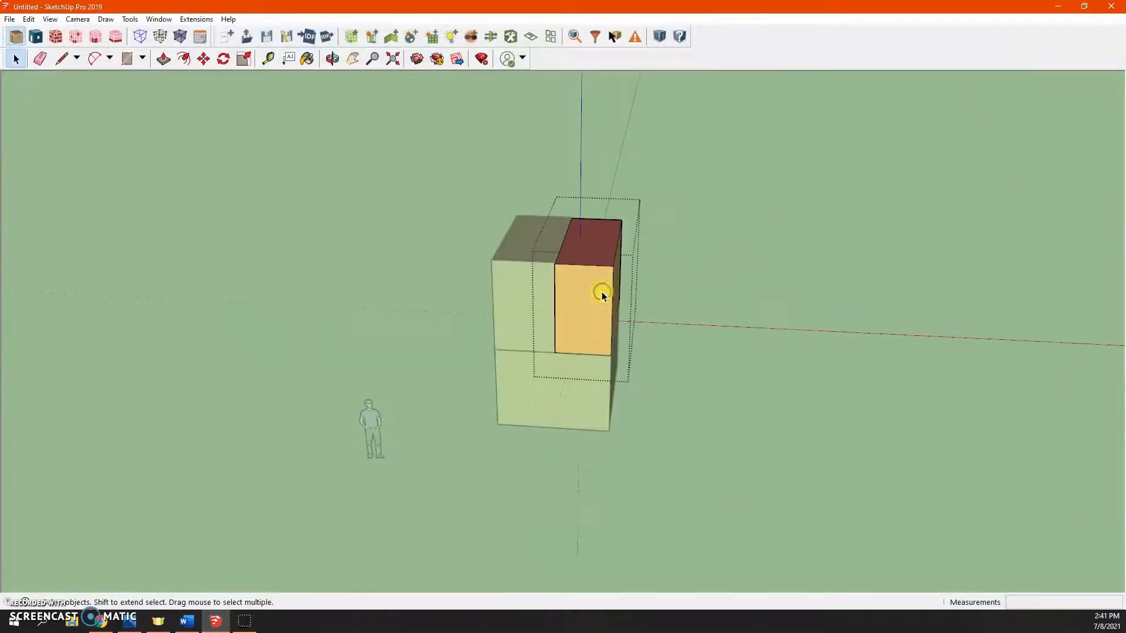
{"action": "left_click", "coordinate": [509, 42]}
{"action": "left_click", "coordinate": [593, 258]}
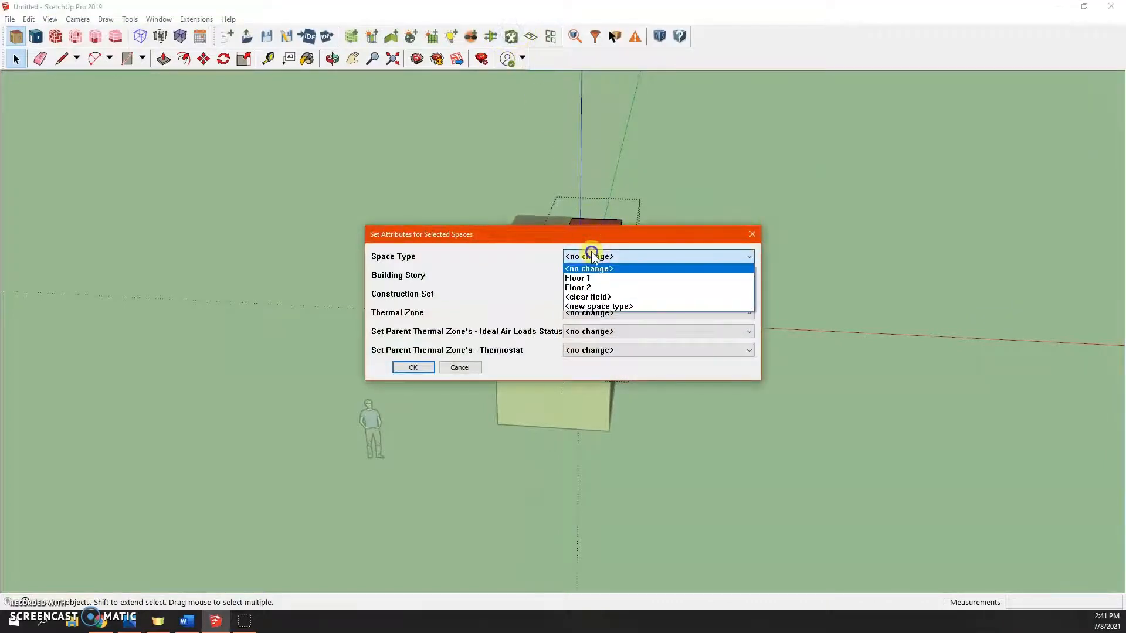
{"action": "left_click", "coordinate": [595, 269]}
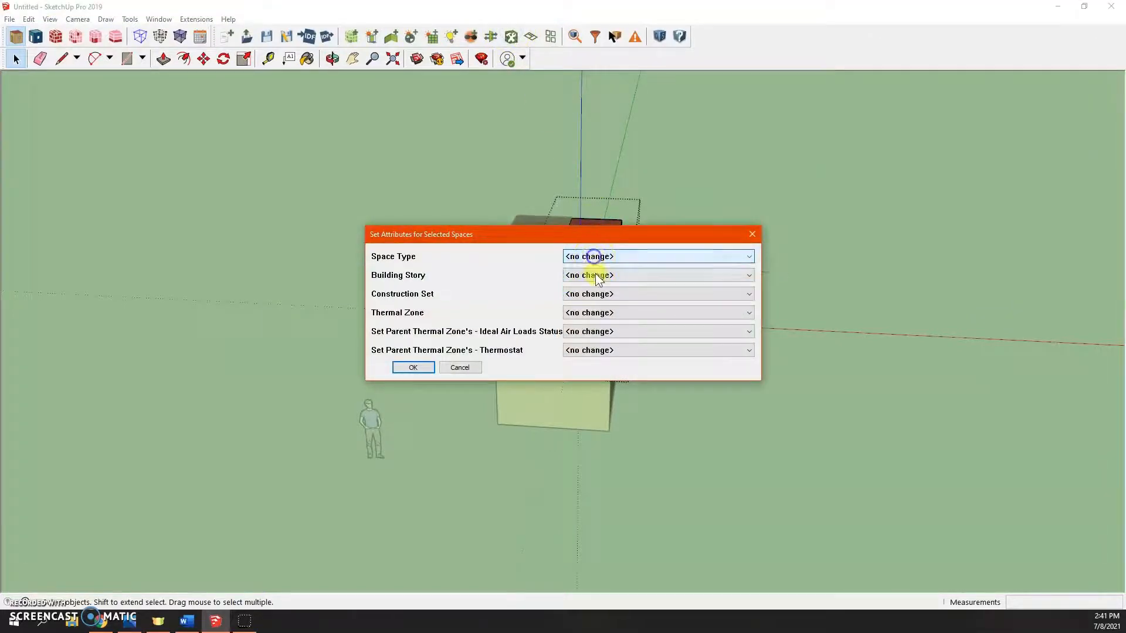
{"action": "left_click", "coordinate": [598, 275]}
{"action": "left_click", "coordinate": [598, 293]}
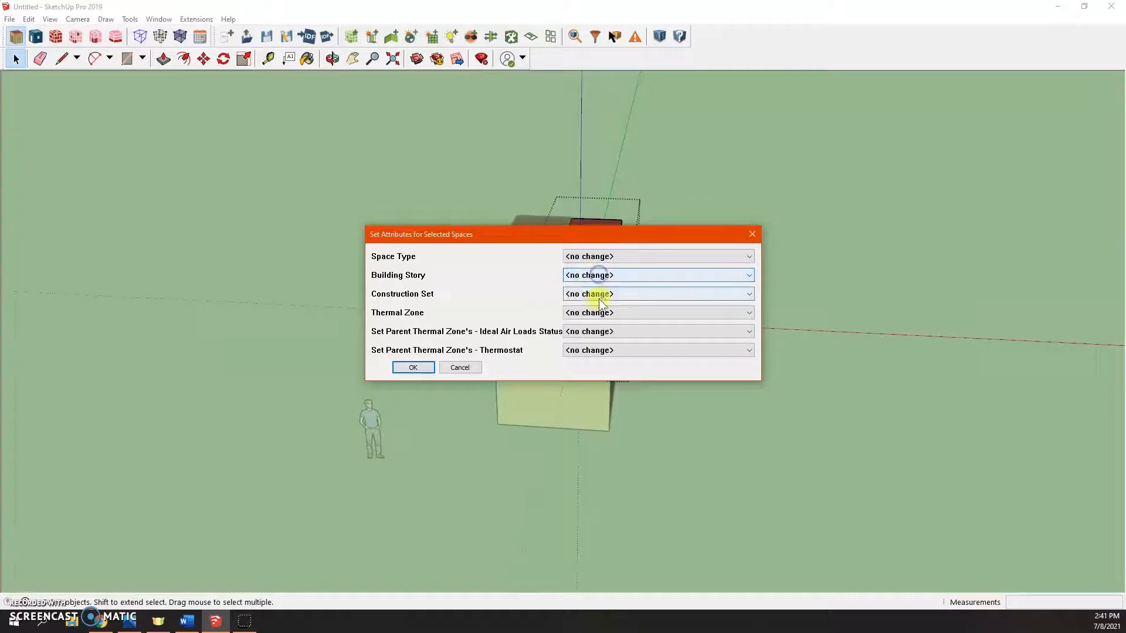
{"action": "left_click", "coordinate": [599, 294]}
{"action": "left_click", "coordinate": [601, 294]}
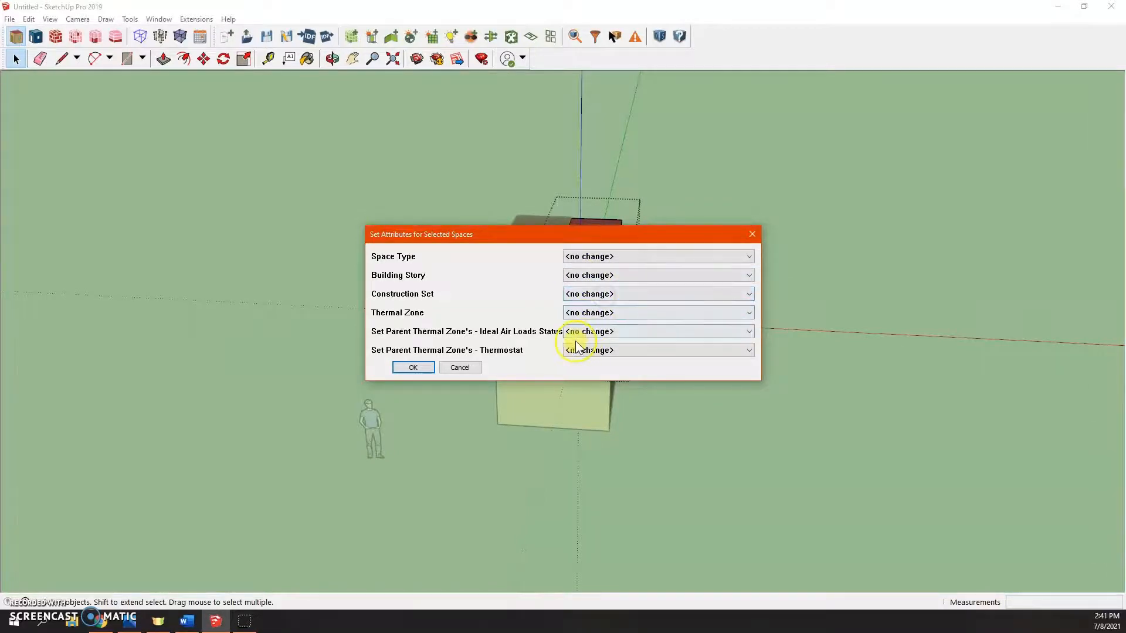
{"action": "left_click", "coordinate": [588, 317]}
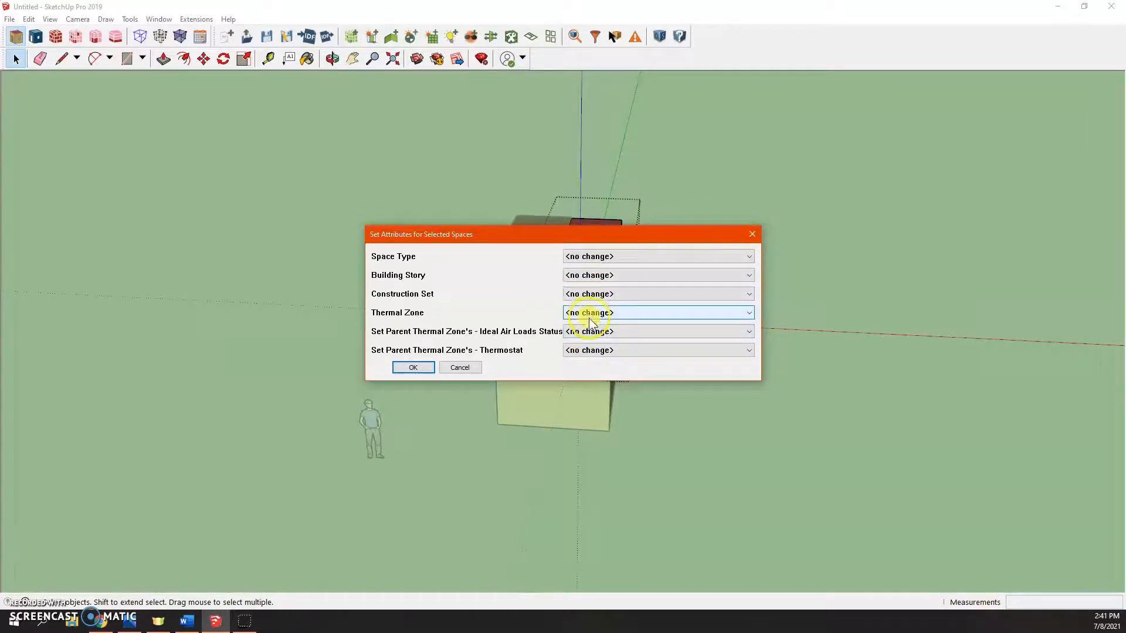
{"action": "left_click", "coordinate": [591, 322]}
{"action": "left_click", "coordinate": [600, 343]}
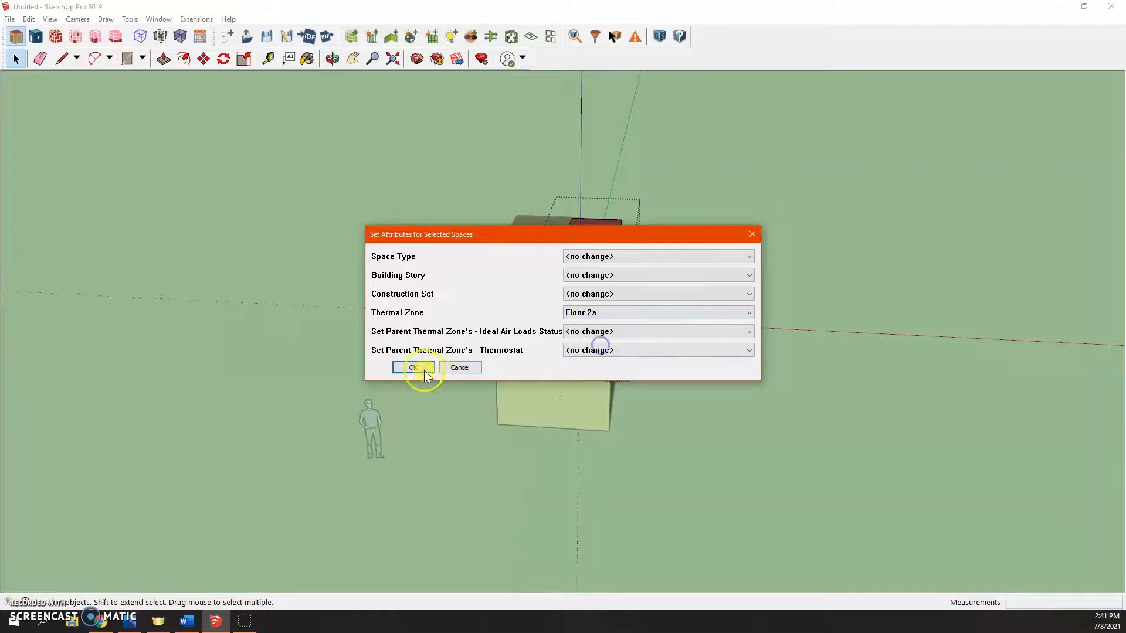
{"action": "left_click", "coordinate": [413, 367]}
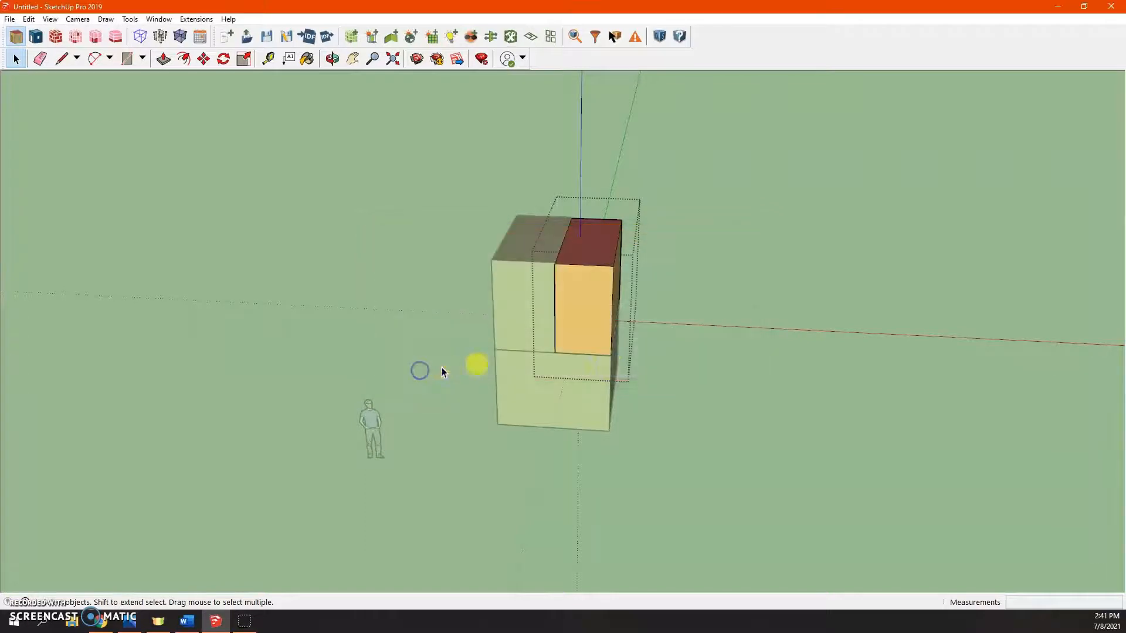
- With Set Attributes for Selected Spaces, assign the first-floor space to a new building story
{"action": "left_click", "coordinate": [511, 37]}
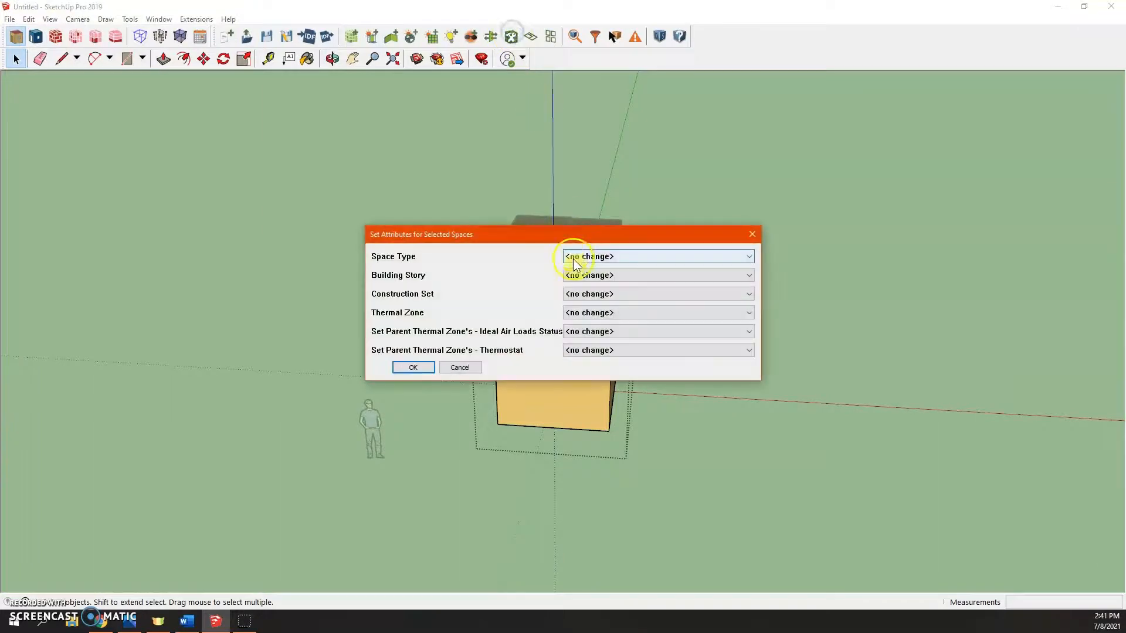
{"action": "left_click", "coordinate": [598, 275]}
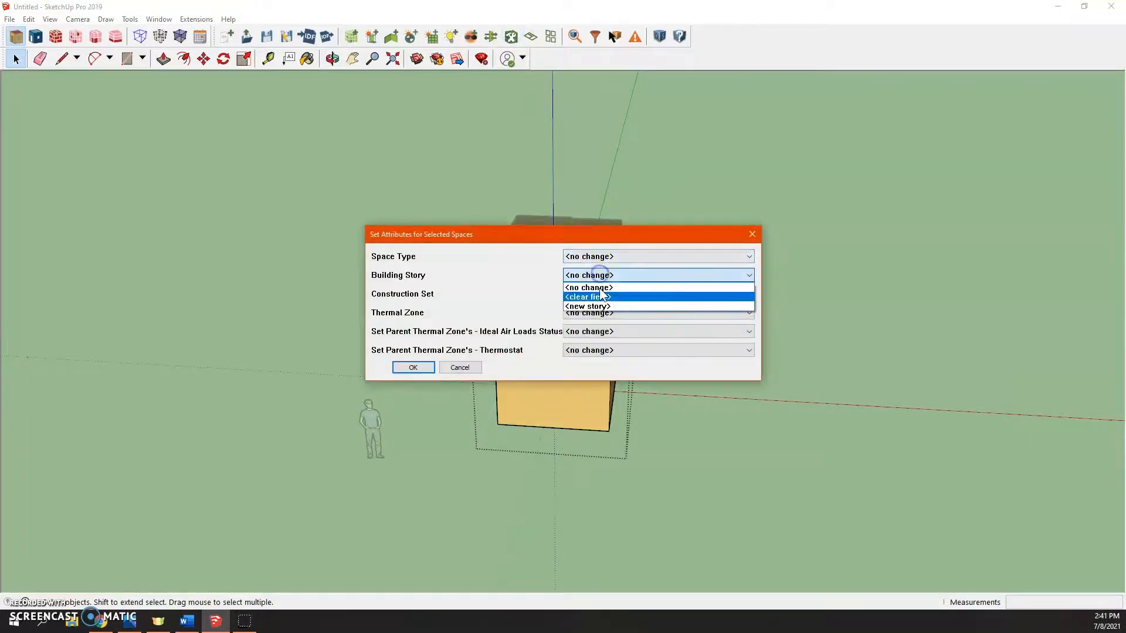
{"action": "left_click", "coordinate": [589, 306]}
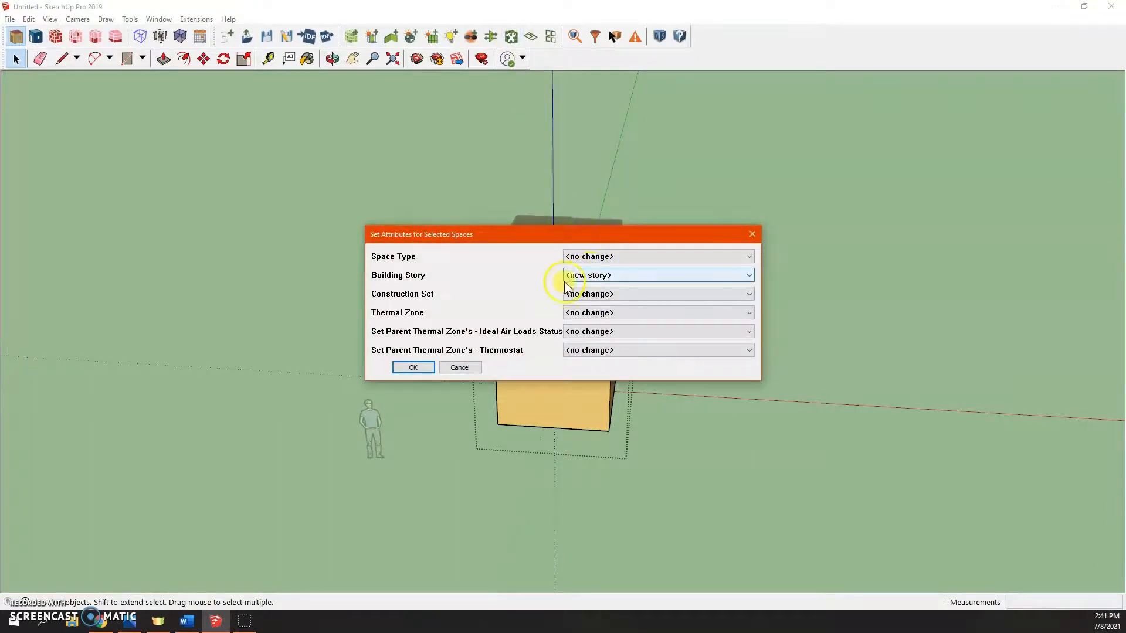
{"action": "left_click", "coordinate": [428, 365]}
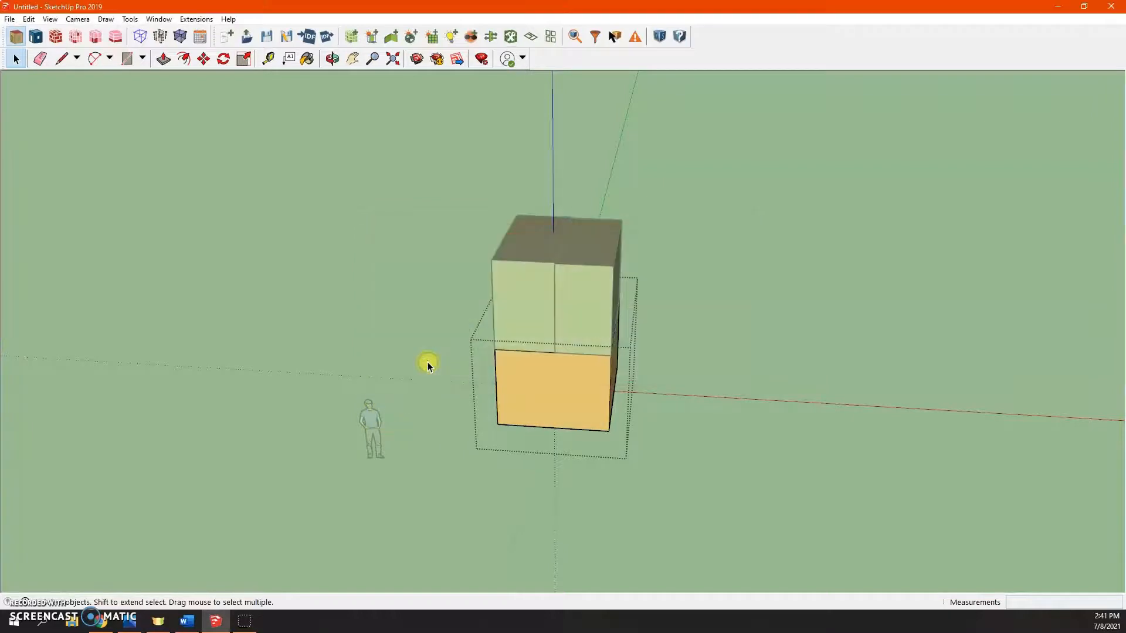
- Render the model by boundary condition and orbit around the spaces to inspect their surfaces
{"action": "left_click", "coordinate": [691, 353]}
{"action": "middle_click_drag", "start_coordinate": [695, 322], "coordinate": [691, 282]}
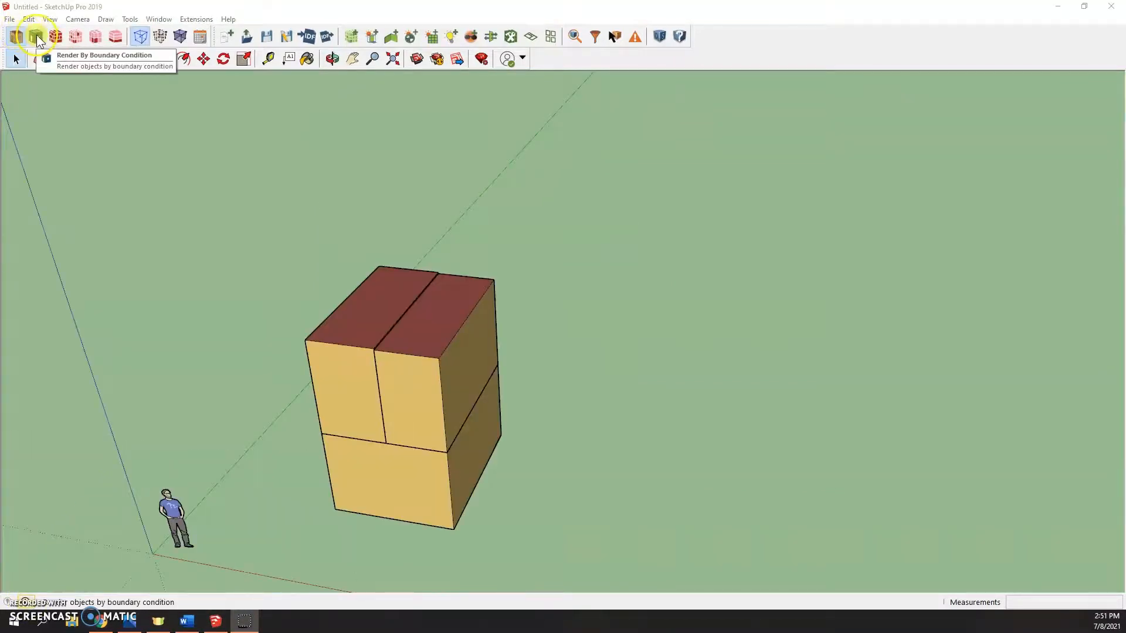
{"action": "left_click", "coordinate": [36, 35]}
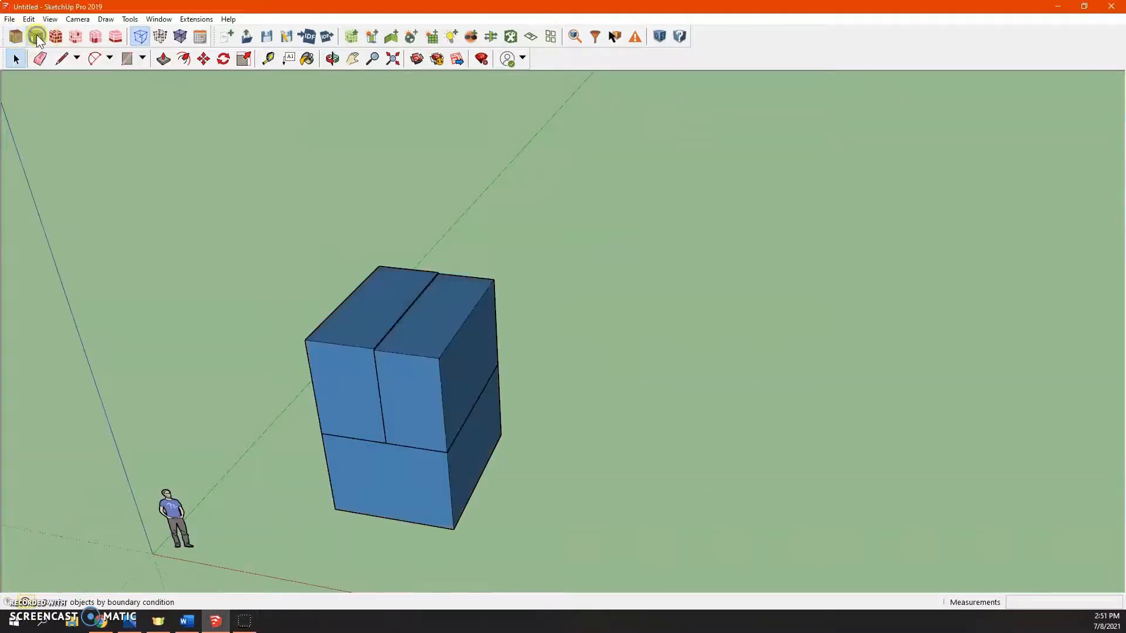
{"action": "middle_click_drag", "start_coordinate": [440, 392], "coordinate": [362, 324]}
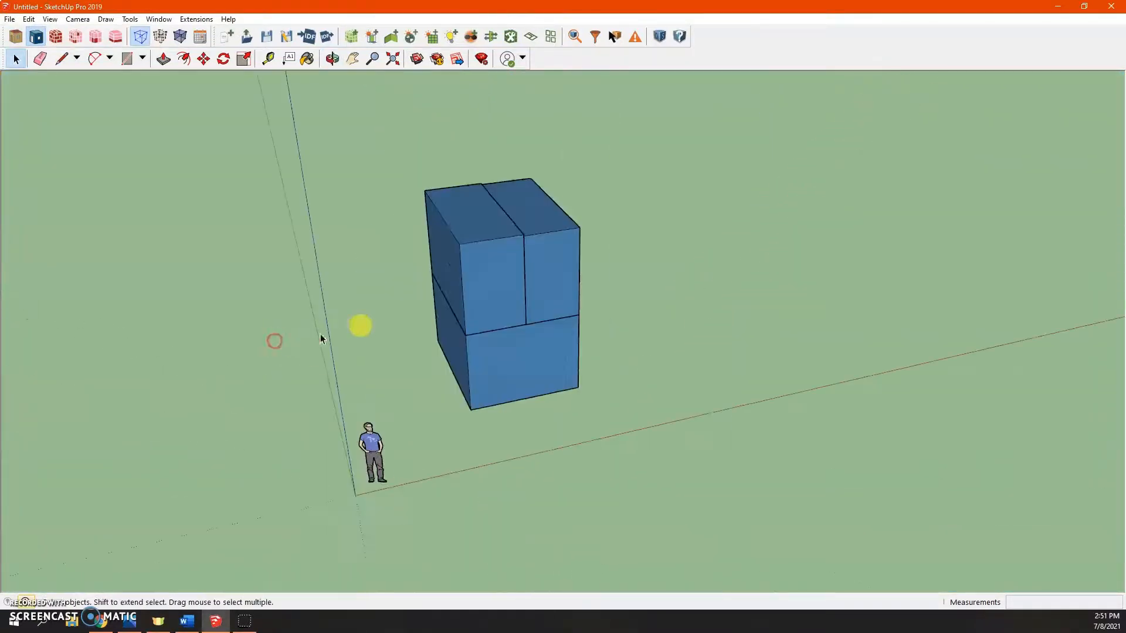
{"action": "double_click", "coordinate": [501, 289]}
{"action": "middle_click_drag", "start_coordinate": [407, 216], "coordinate": [237, 199]}
{"action": "middle_click_drag", "start_coordinate": [532, 355], "coordinate": [695, 395]}
{"action": "left_click", "coordinate": [671, 302]}
{"action": "double_click", "coordinate": [433, 387]}
{"action": "middle_click_drag", "start_coordinate": [433, 387], "coordinate": [440, 294]}
{"action": "middle_click_drag", "start_coordinate": [450, 402], "coordinate": [442, 259]}
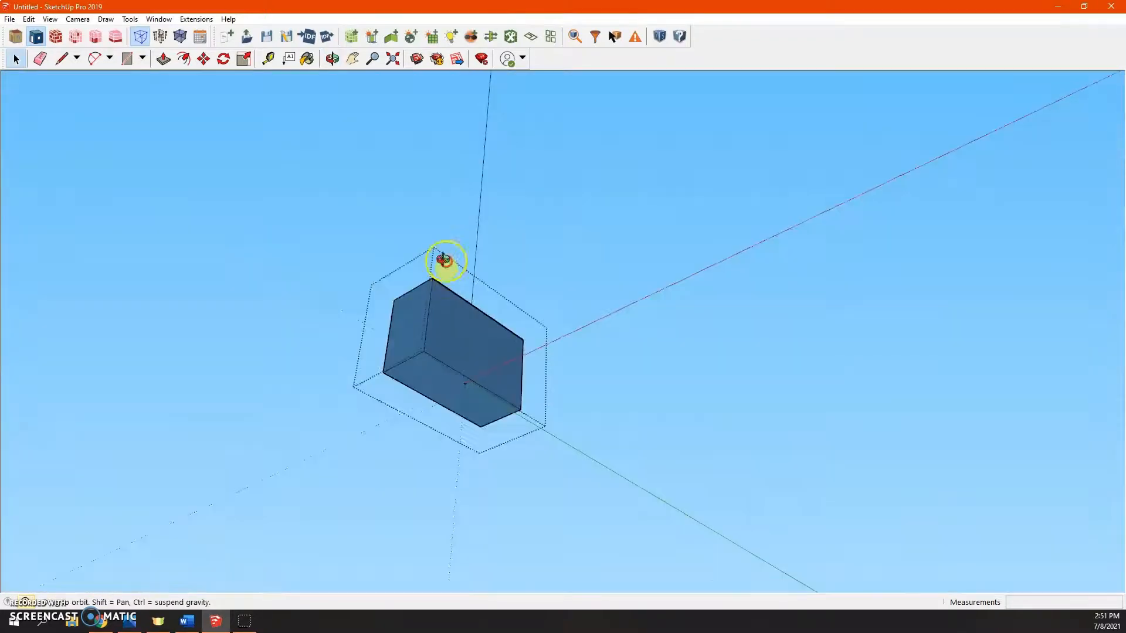
{"action": "left_click", "coordinate": [598, 359]}
{"action": "middle_click_drag", "start_coordinate": [618, 352], "coordinate": [565, 470]}
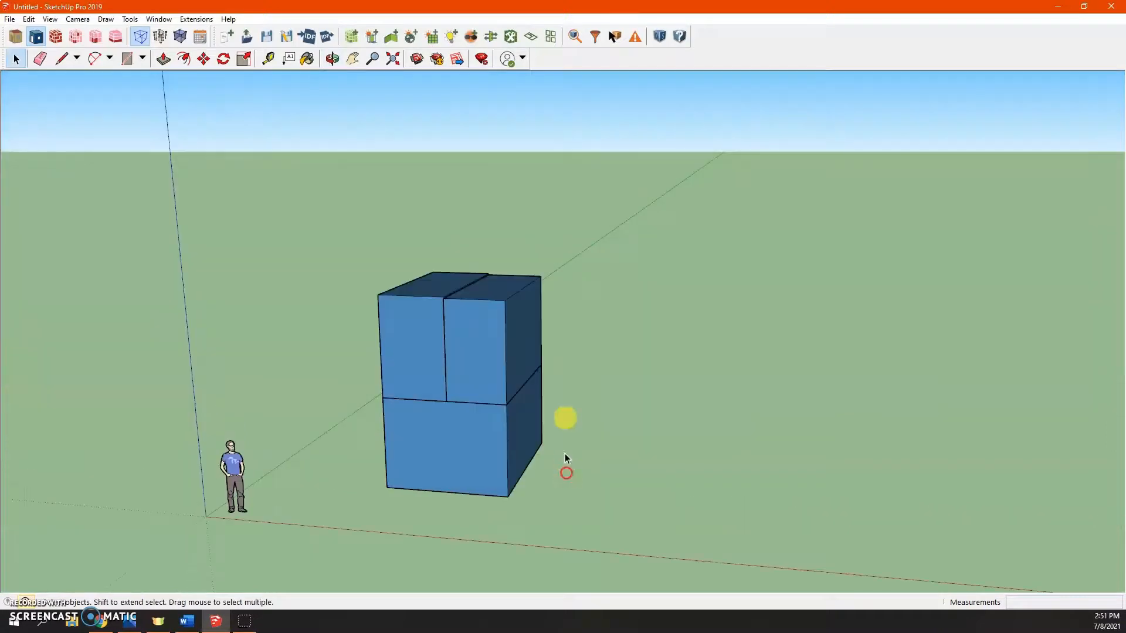
- Open Surface Matching and match surfaces in the entire model, then close the dialog
{"action": "left_click", "coordinate": [491, 37]}
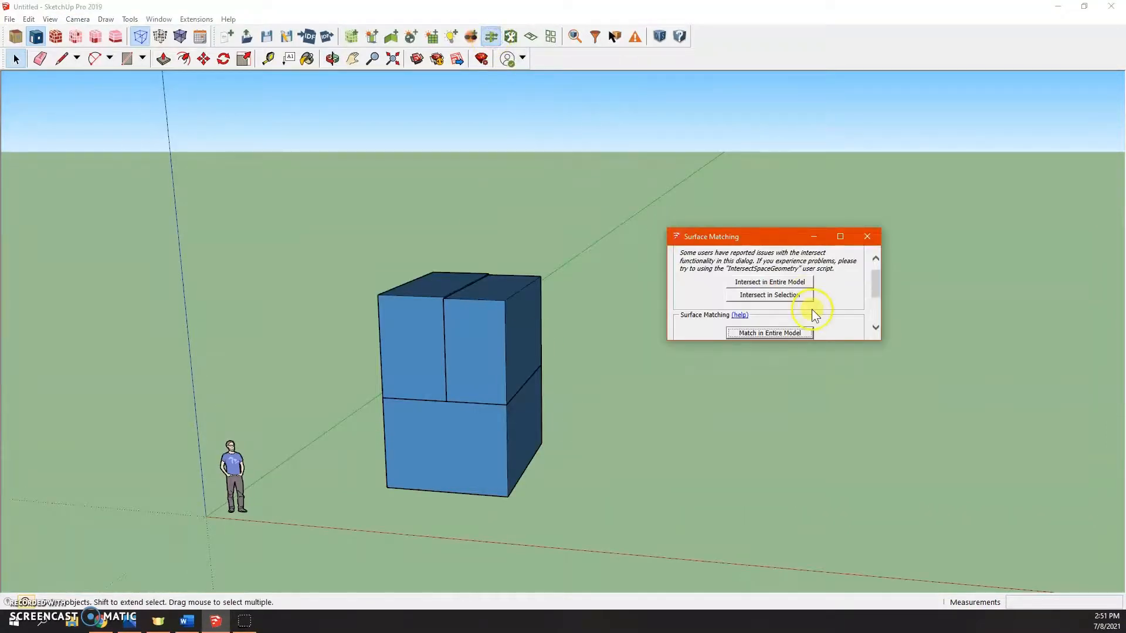
{"action": "scroll", "coordinate": [845, 305], "scroll_direction": "down", "scroll_amount": 3}
{"action": "left_click", "coordinate": [757, 291]}
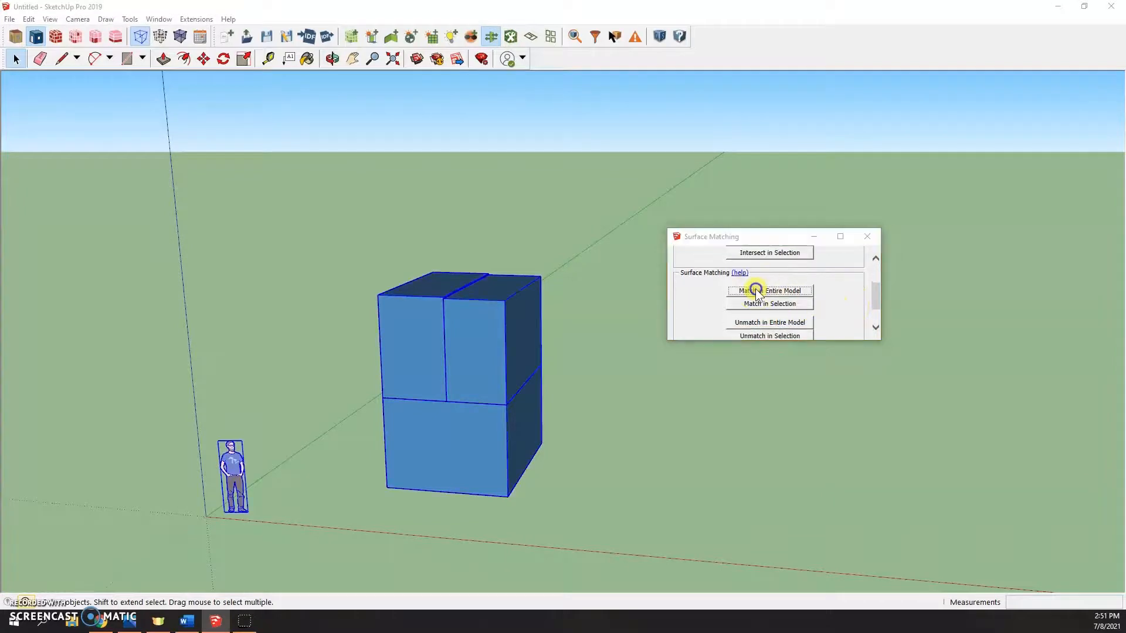
{"action": "left_click", "coordinate": [826, 329]}
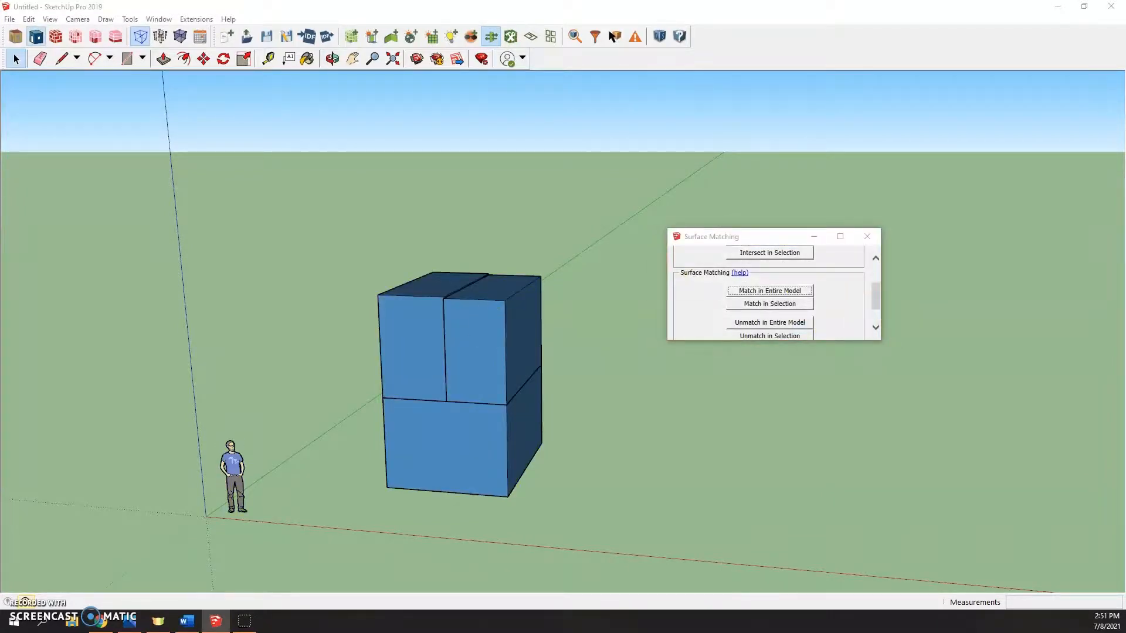
{"action": "left_click", "coordinate": [675, 292]}
{"action": "left_click", "coordinate": [869, 237]}
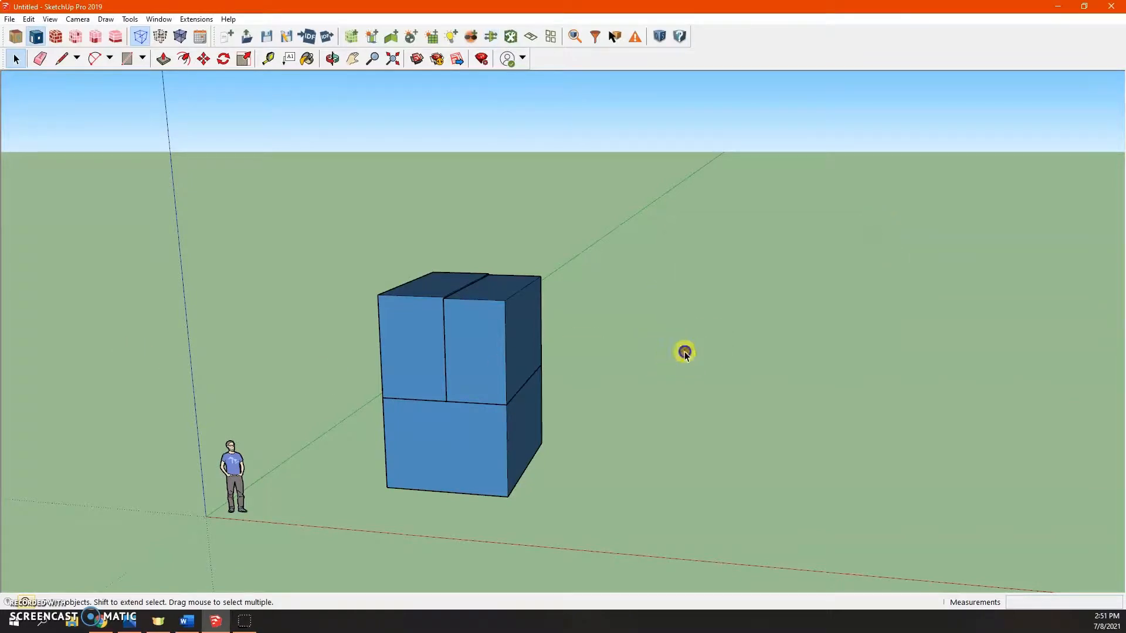
{"action": "left_click", "coordinate": [418, 349]}
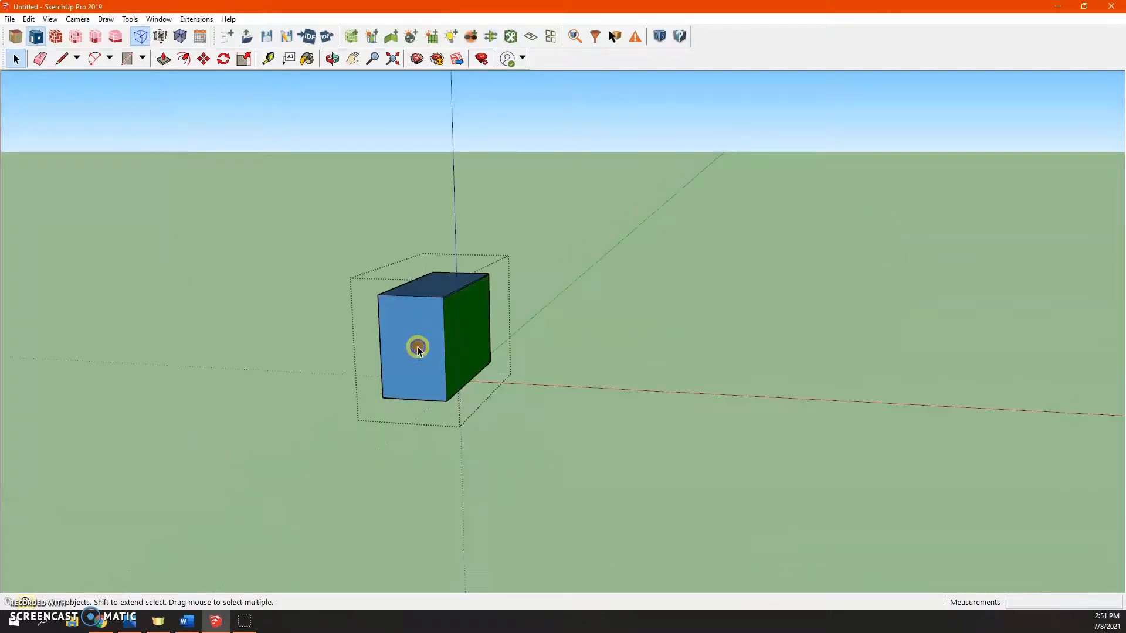
{"action": "middle_click_drag", "start_coordinate": [418, 349], "coordinate": [346, 367]}
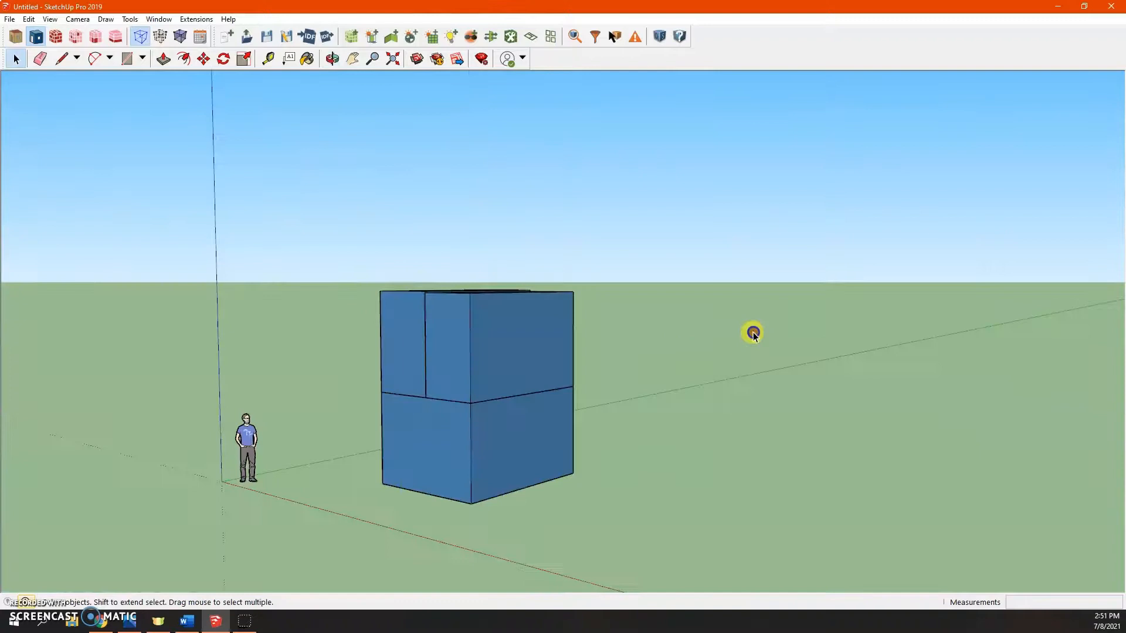
{"action": "middle_click_drag", "start_coordinate": [750, 330], "coordinate": [767, 448]}
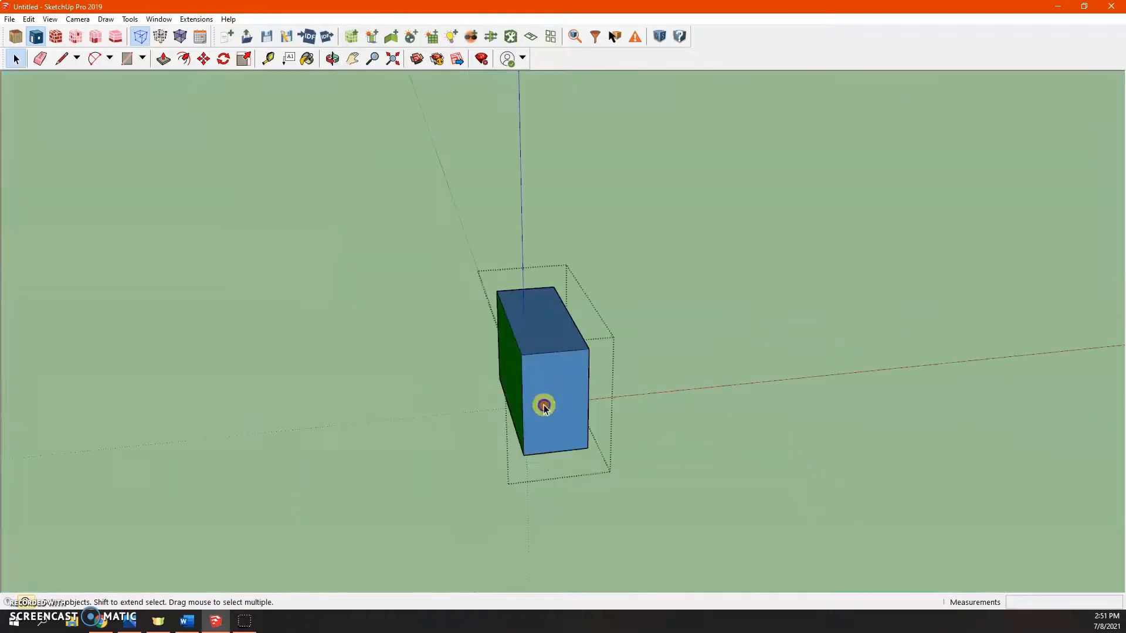
- Orbit around the model and open individual spaces to inspect the first- and second-floor geometry
{"action": "middle_click_drag", "start_coordinate": [540, 403], "coordinate": [572, 361]}
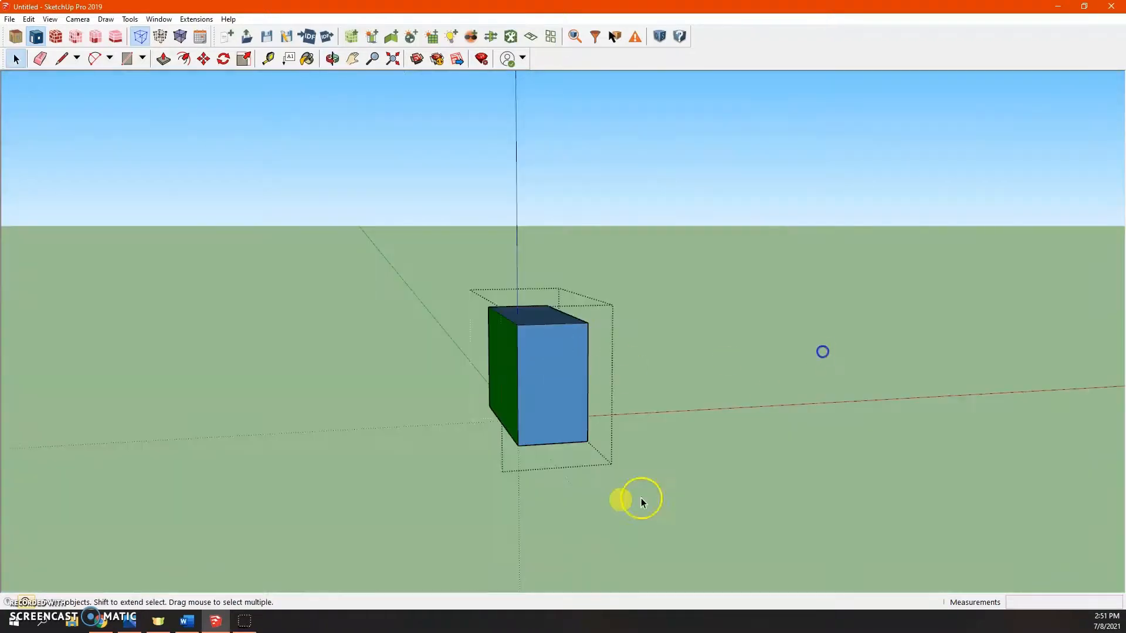
{"action": "left_click", "coordinate": [641, 500]}
{"action": "double_click", "coordinate": [542, 481]}
{"action": "middle_click_drag", "start_coordinate": [687, 444], "coordinate": [683, 568]}
{"action": "key", "text": "space"}
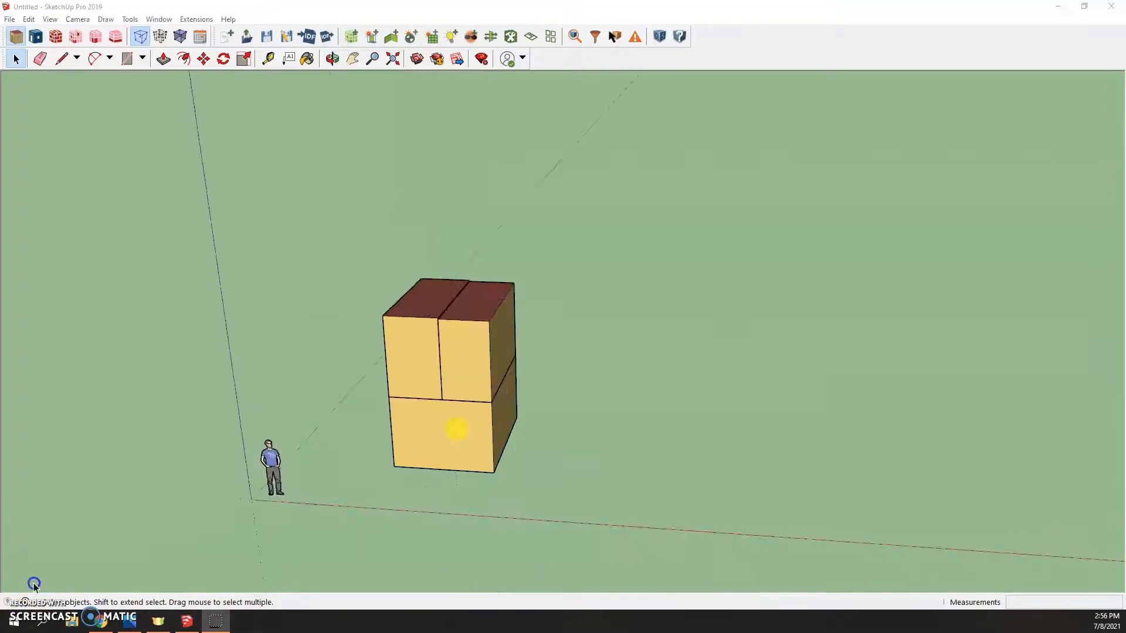
{"action": "double_click", "coordinate": [457, 431]}
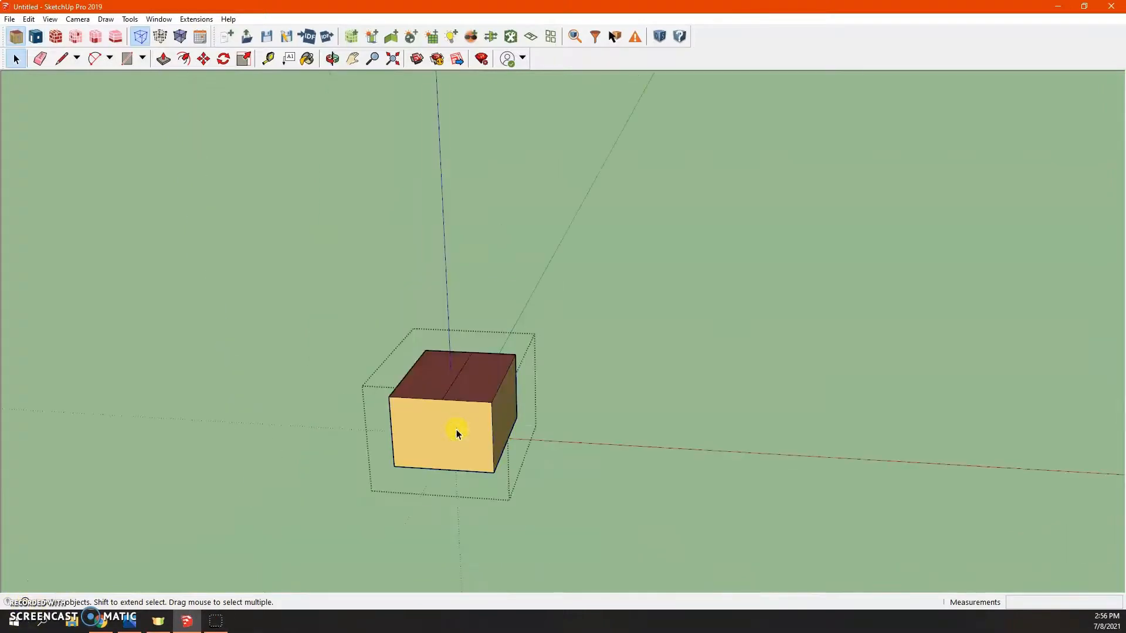
- Open the OpenStudio Inspector to review the attributes of the model's spaces, then close it
{"action": "left_click", "coordinate": [575, 36]}
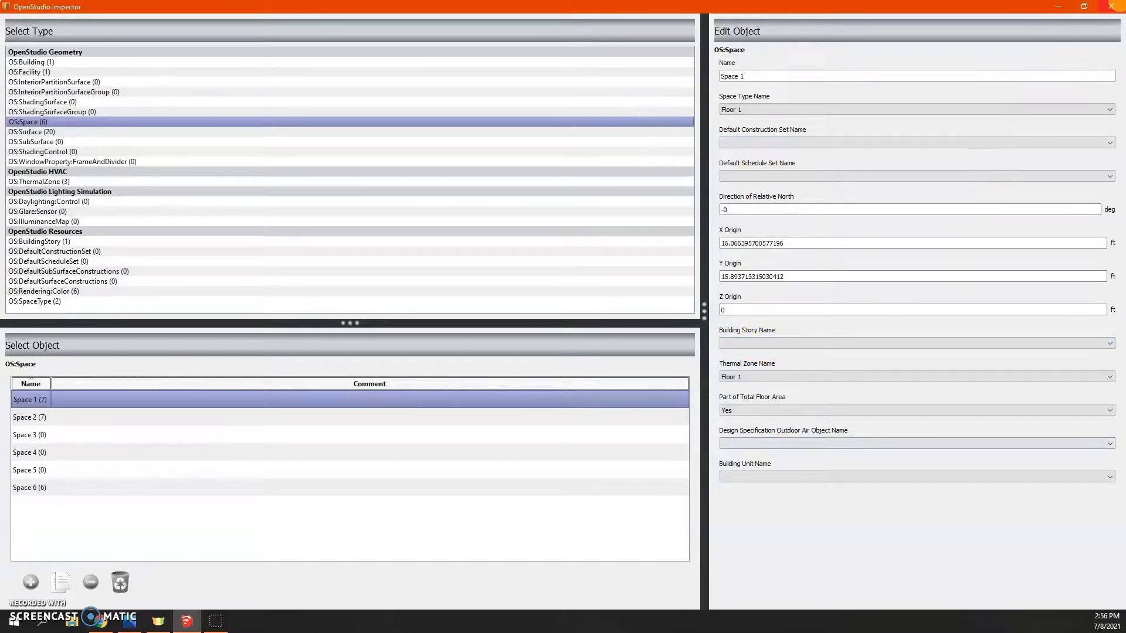
{"action": "left_click", "coordinate": [1112, 6]}
{"action": "left_click", "coordinate": [897, 230]}
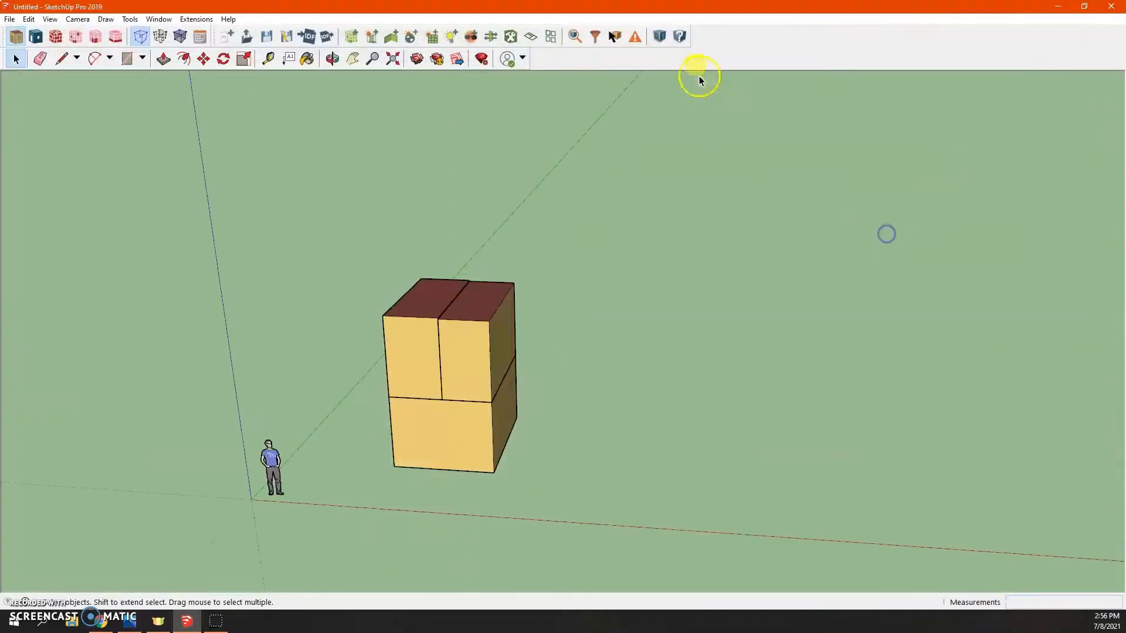
- Open the model in the OpenStudio Application and review its constructions, space types and building stories
{"action": "left_click", "coordinate": [660, 38]}
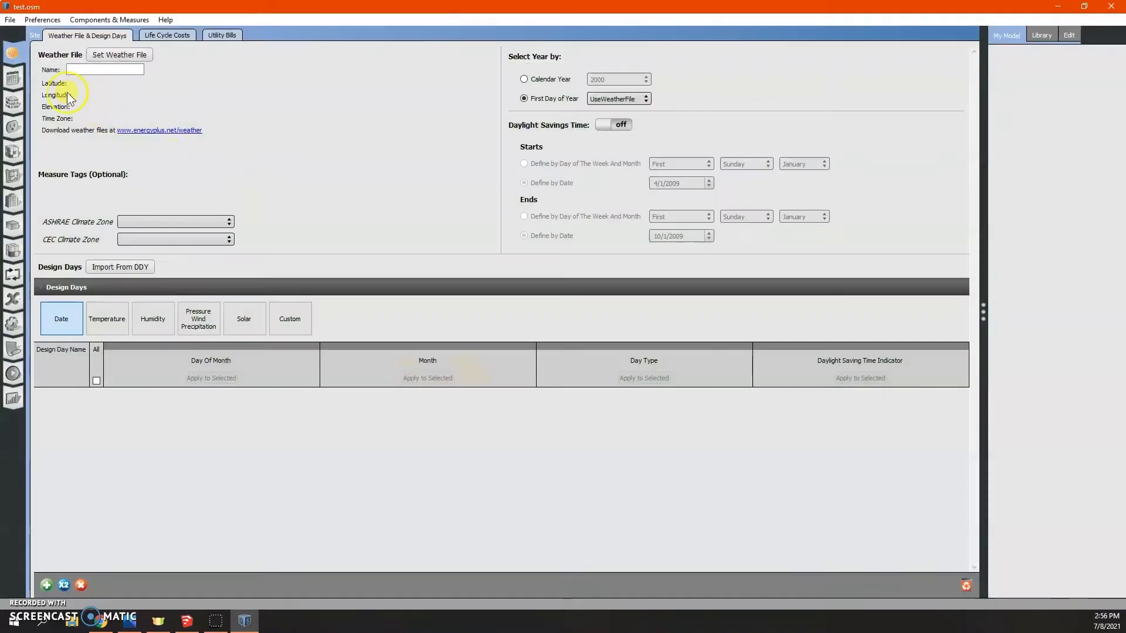
{"action": "left_click", "coordinate": [18, 82]}
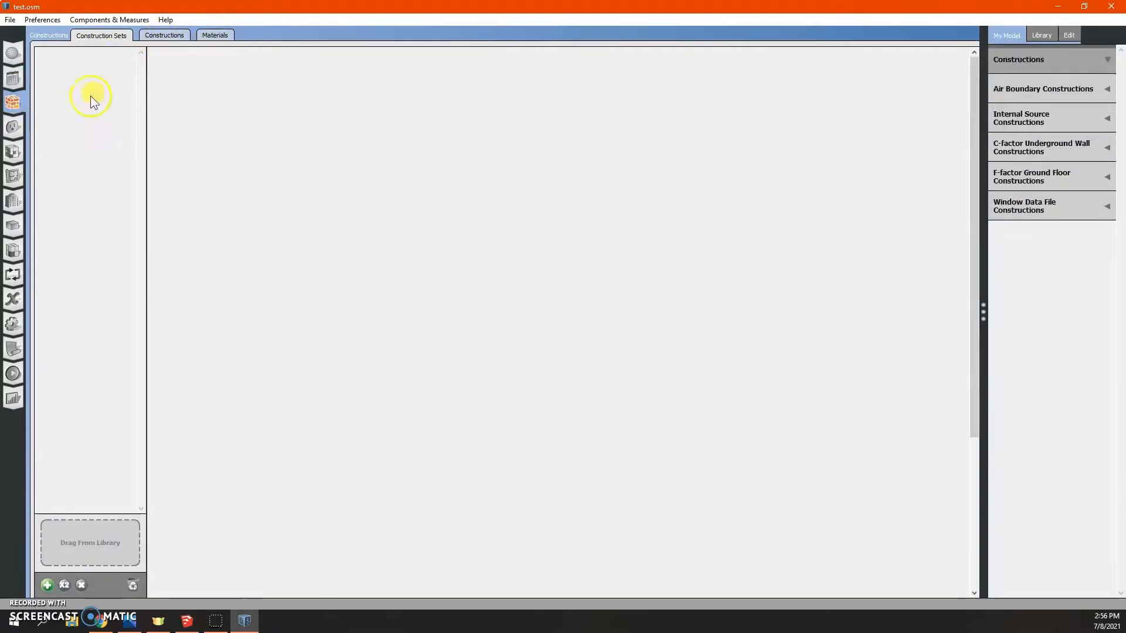
{"action": "left_click", "coordinate": [15, 155]}
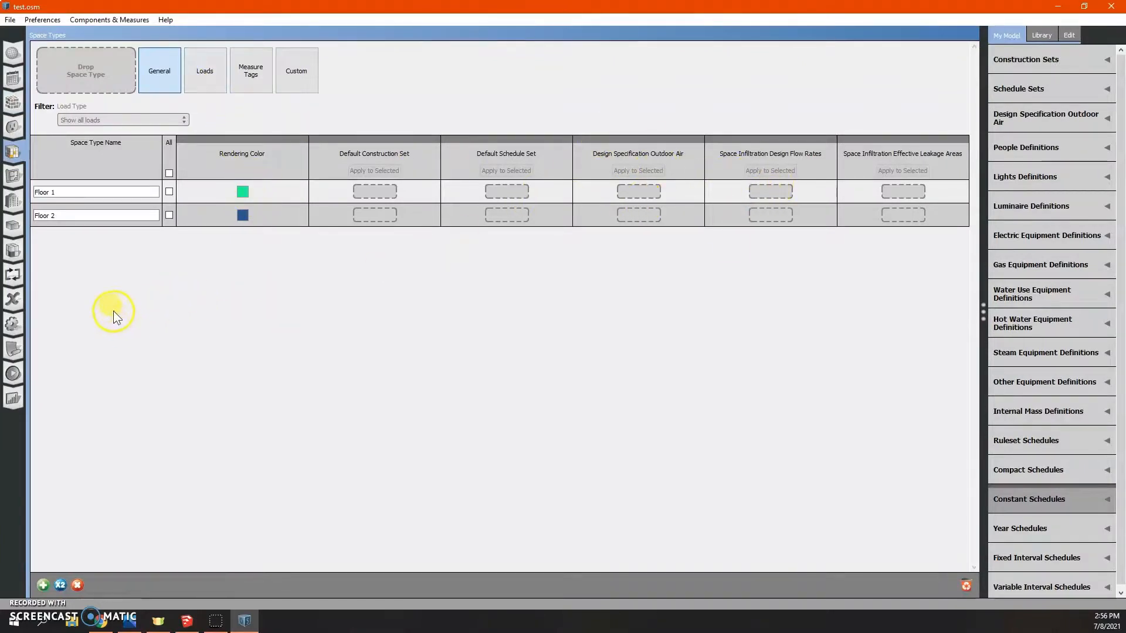
{"action": "left_click", "coordinate": [16, 202]}
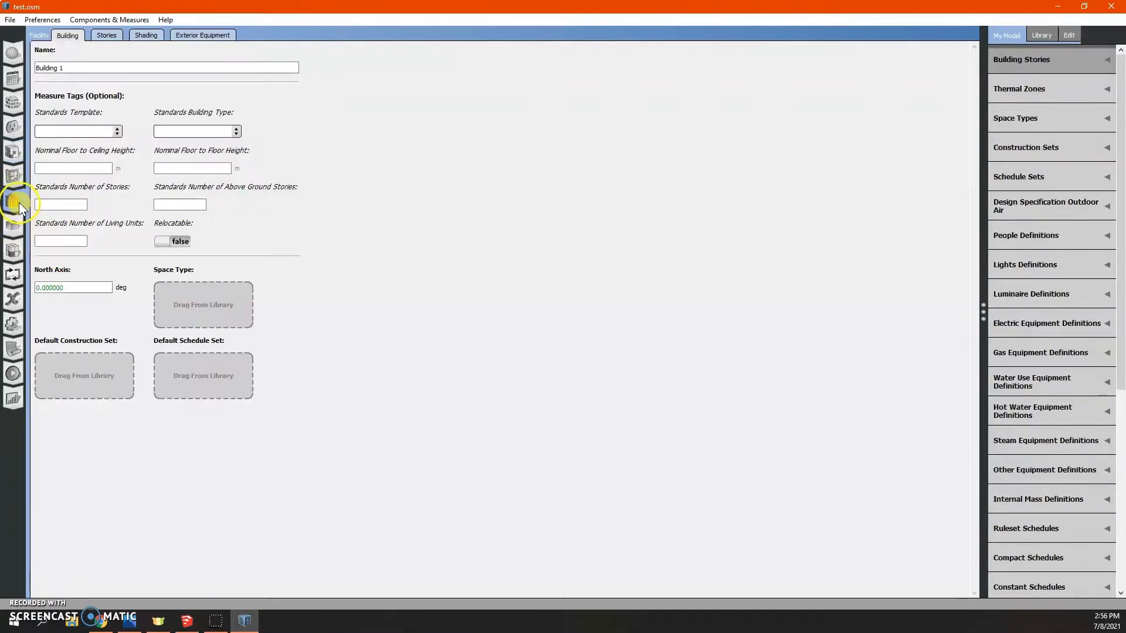
{"action": "left_click", "coordinate": [111, 37]}
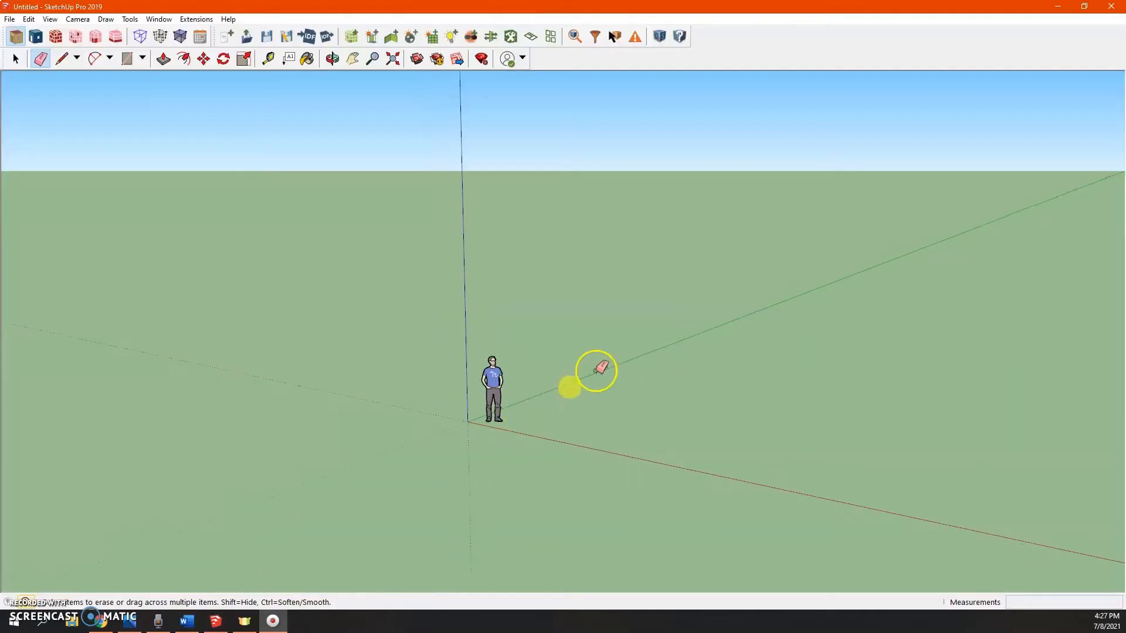
{"action": "mouse_move", "coordinate": [595, 372]}
{"action": "middle_mouse_down"}
{"action": "mouse_move", "coordinate": [576, 320]}
{"action": "mouse_move", "coordinate": [417, 291]}
{"action": "mouse_move", "coordinate": [498, 284]}
{"action": "mouse_move", "coordinate": [523, 297]}
{"action": "middle_mouse_up"}
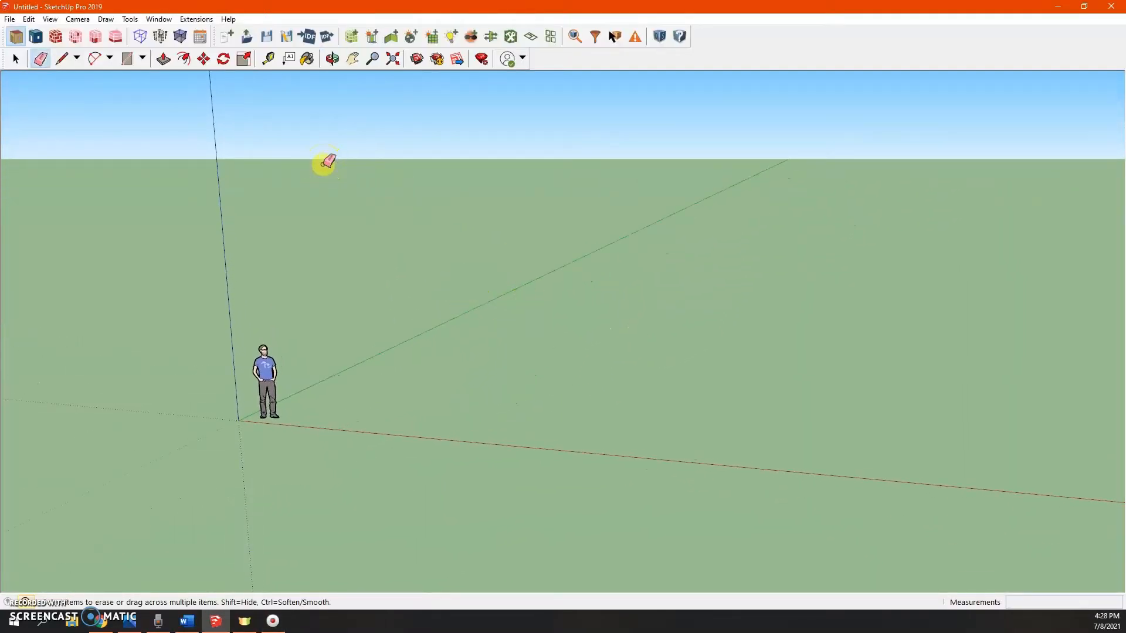
{"action": "key", "text": "space"}
{"action": "left_click", "coordinate": [204, 20]}
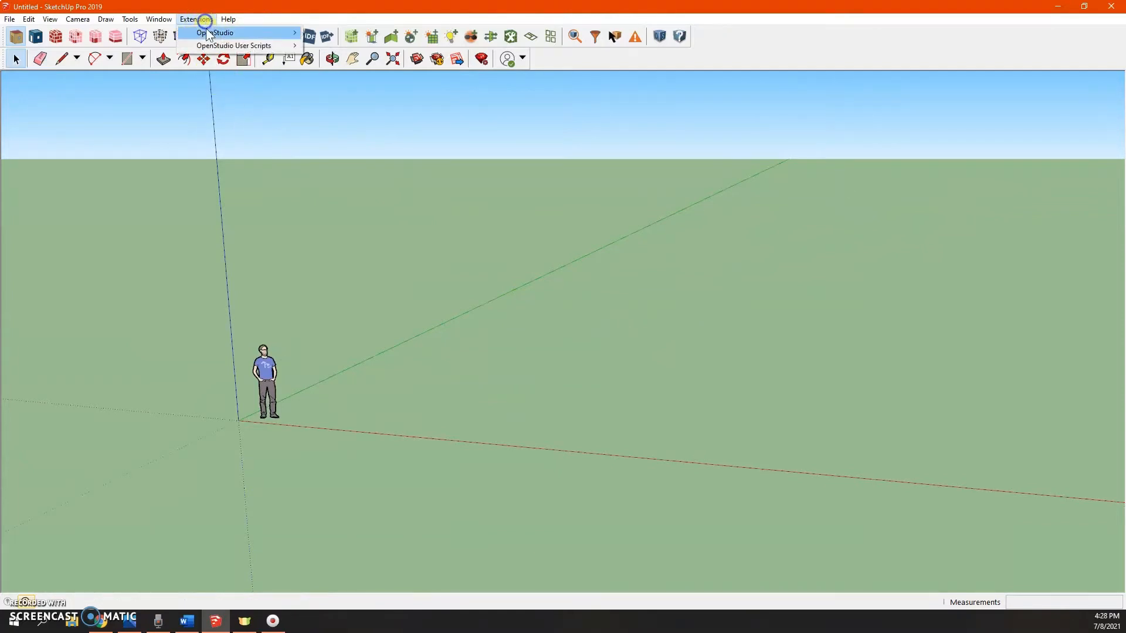
{"action": "mouse_move", "coordinate": [223, 46]}
{"action": "left_click", "coordinate": [397, 63]}
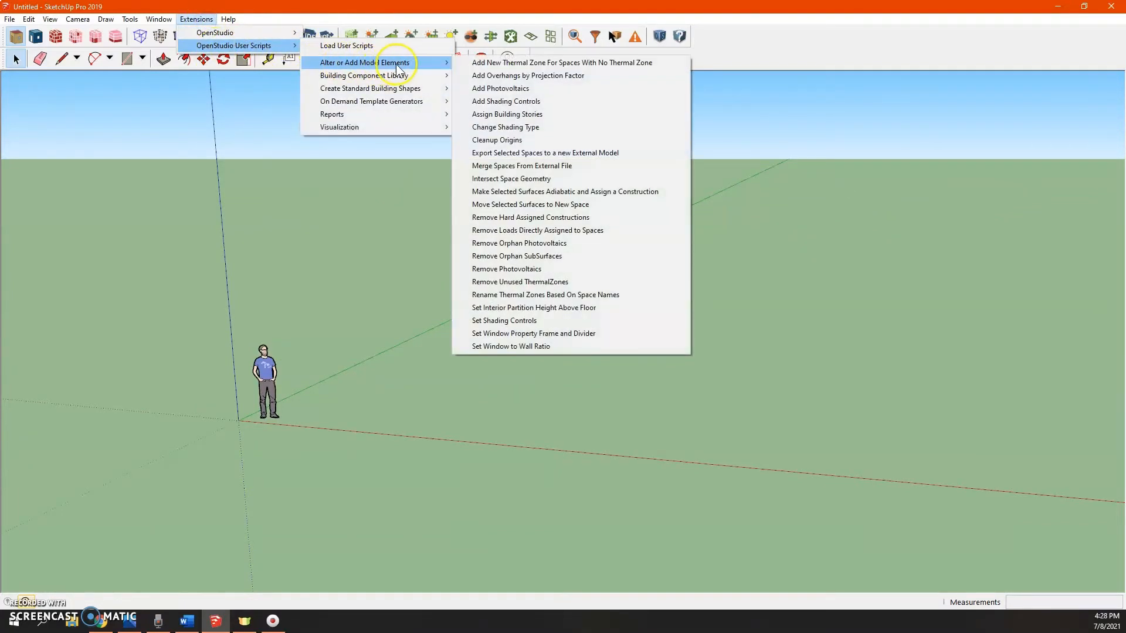
{"action": "mouse_move", "coordinate": [422, 105]}
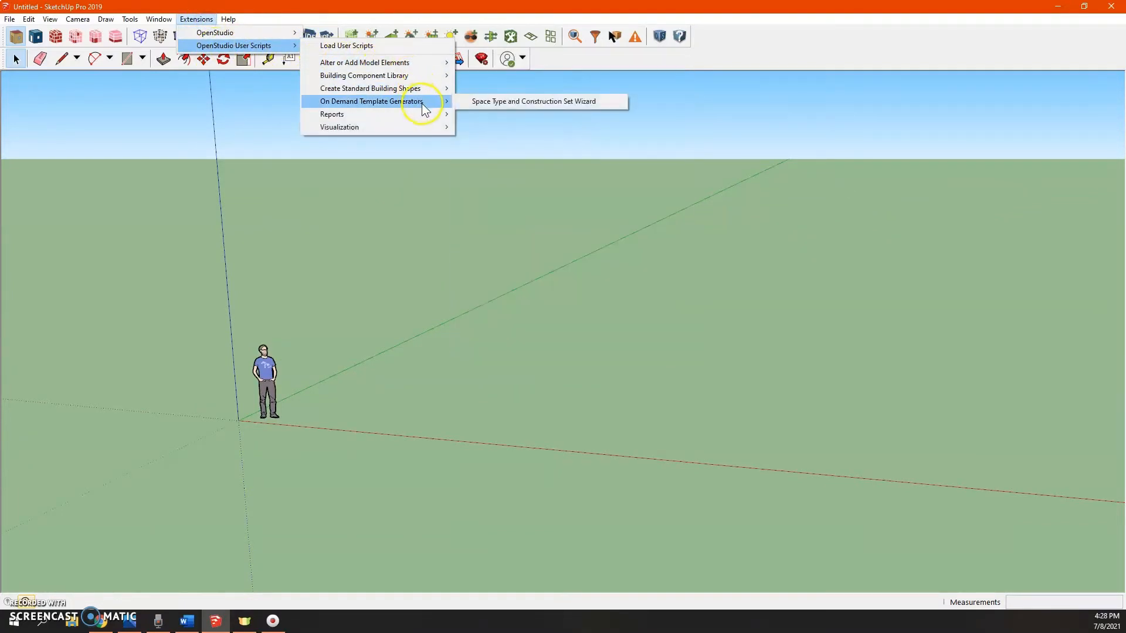
{"action": "left_click", "coordinate": [445, 278]}
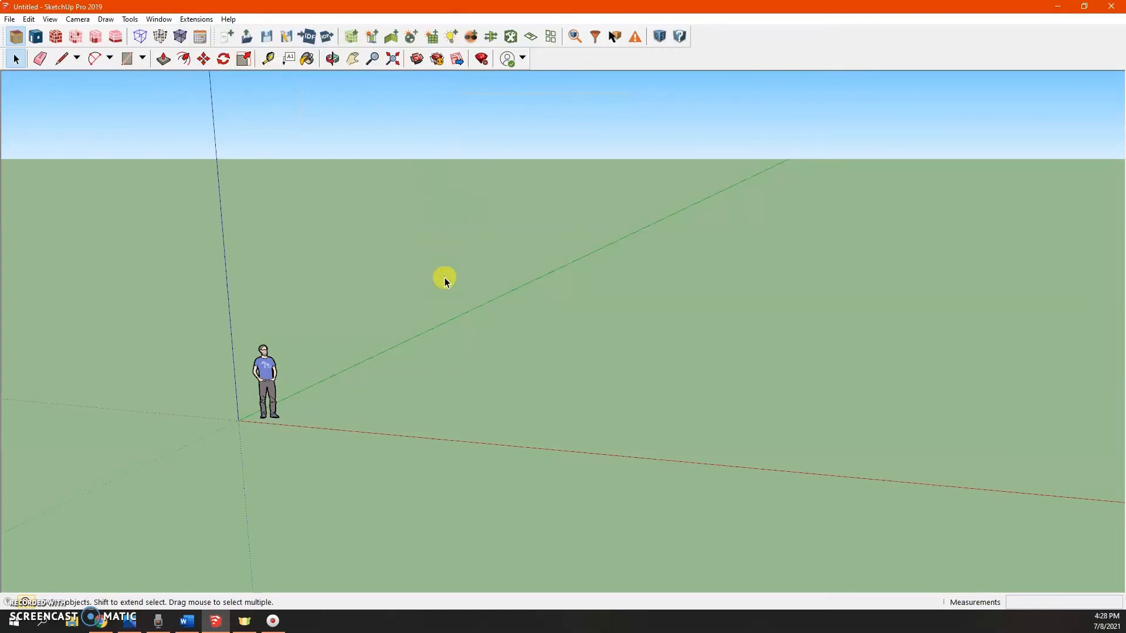